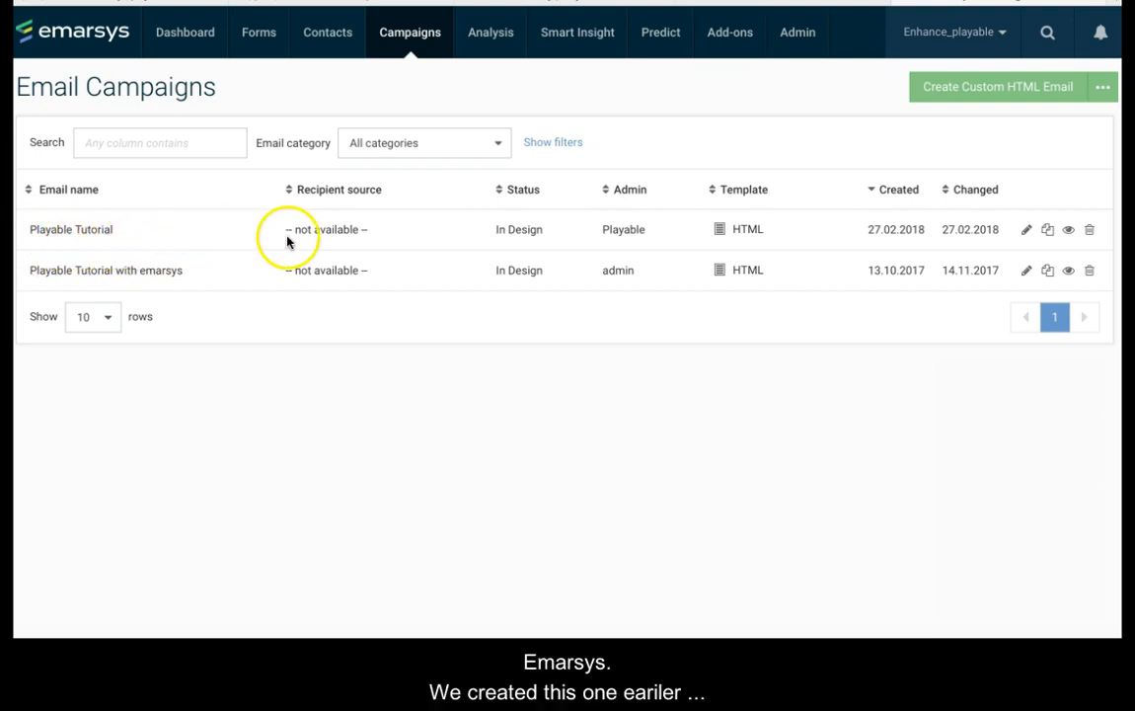
Step: Preview the Playable Tutorial email campaign
left_click(1069, 230)
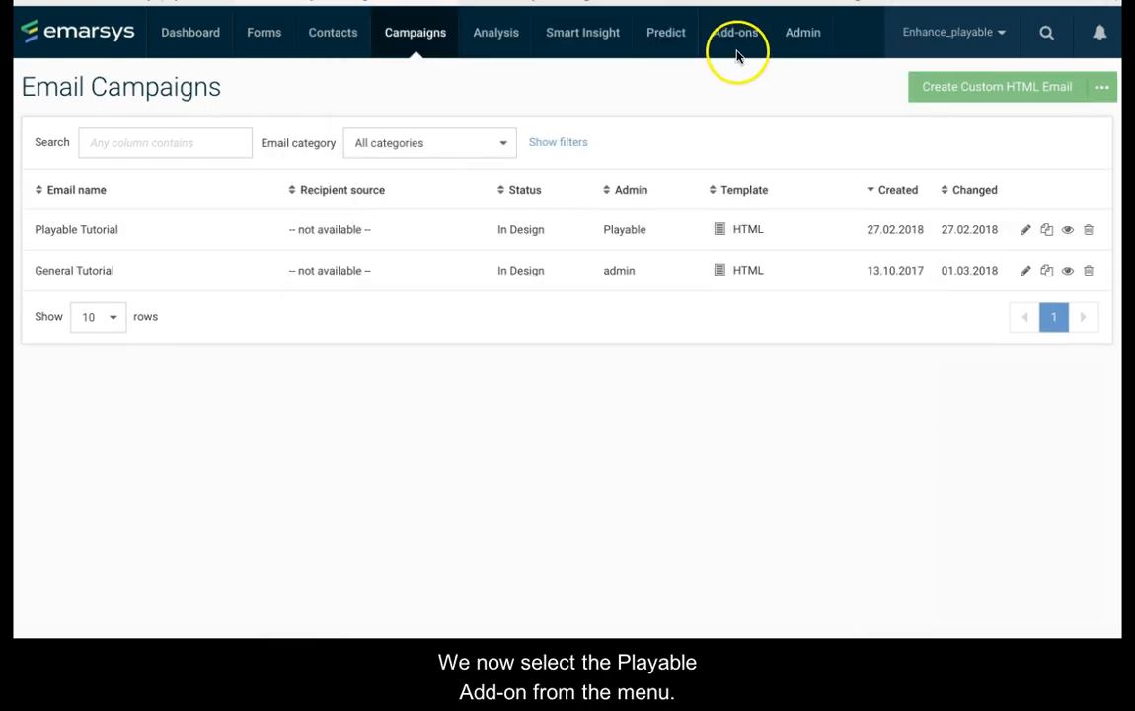
Step: Open the Playable add-on and start adding a new video
left_click(737, 35)
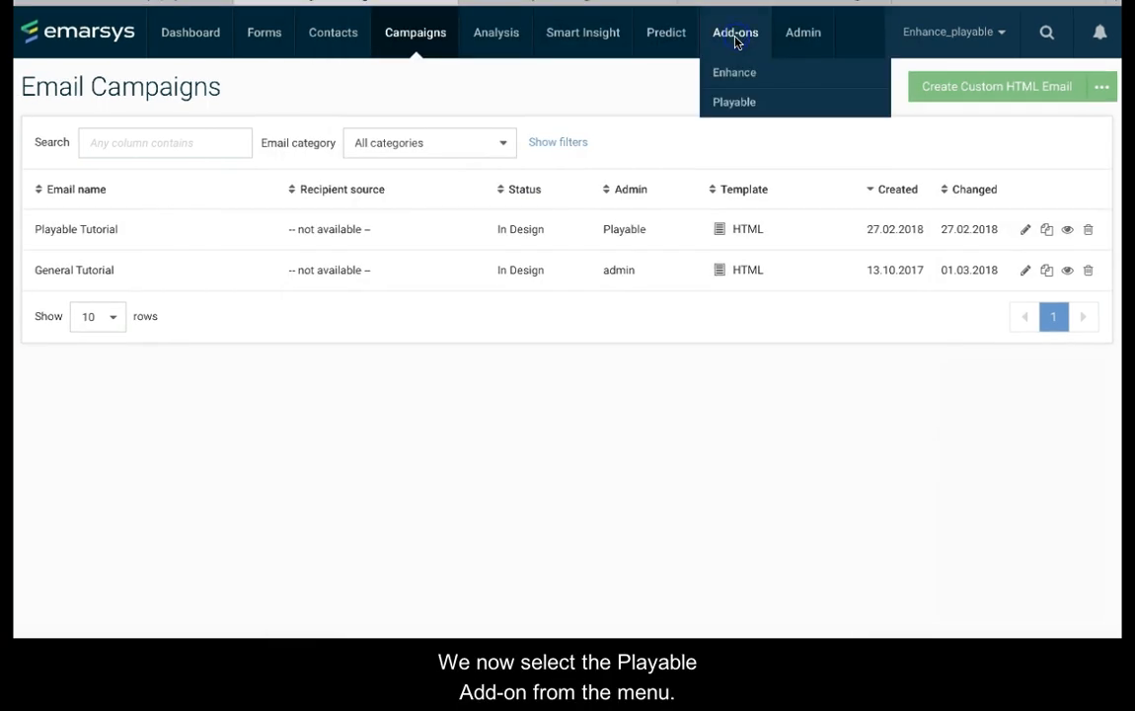
left_click(735, 101)
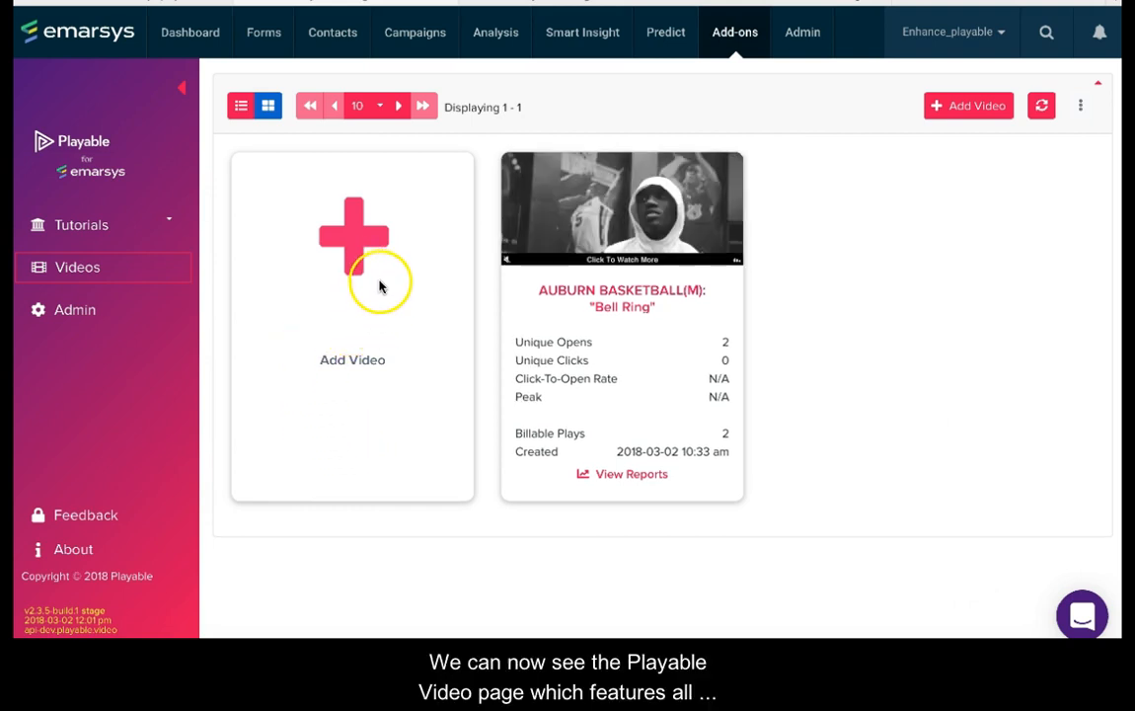
left_click(351, 246)
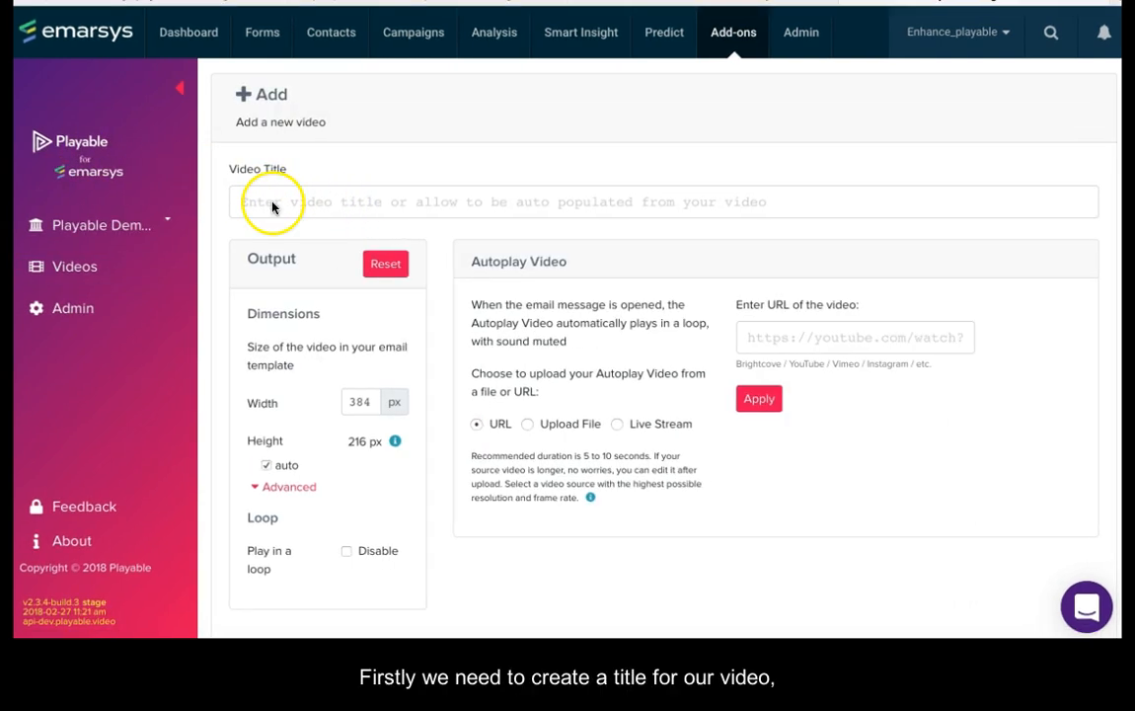
Step: Title the new video "Playable Tutorial"
left_click(255, 202)
type("P")
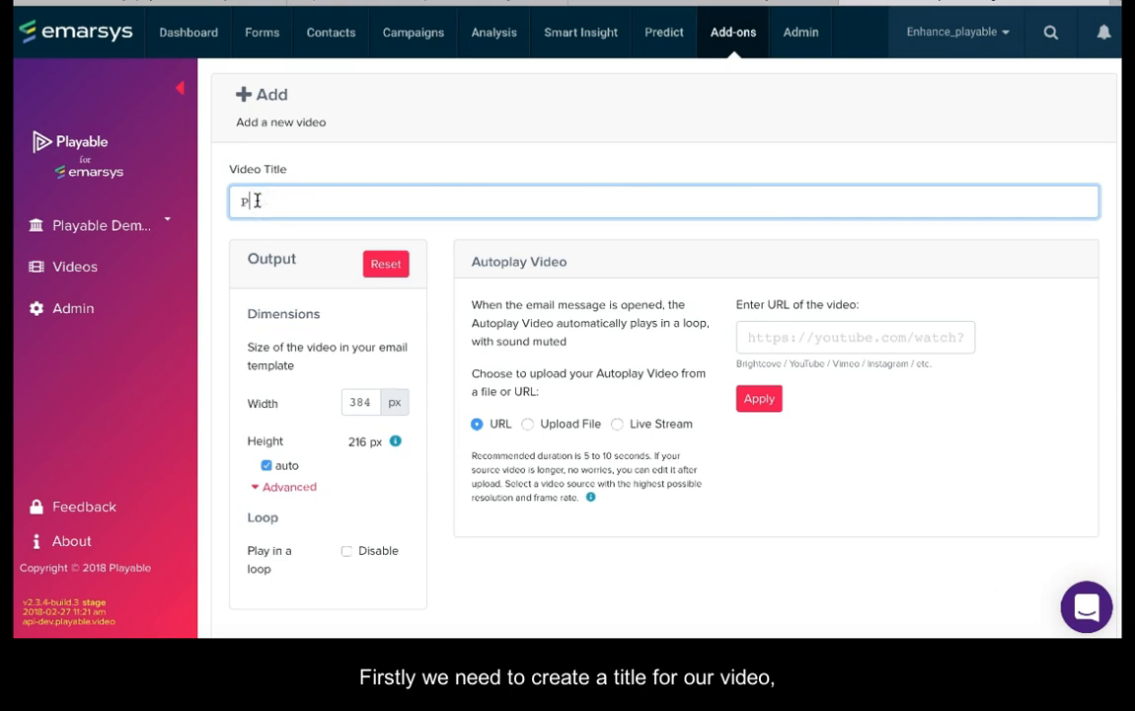
type("layable")
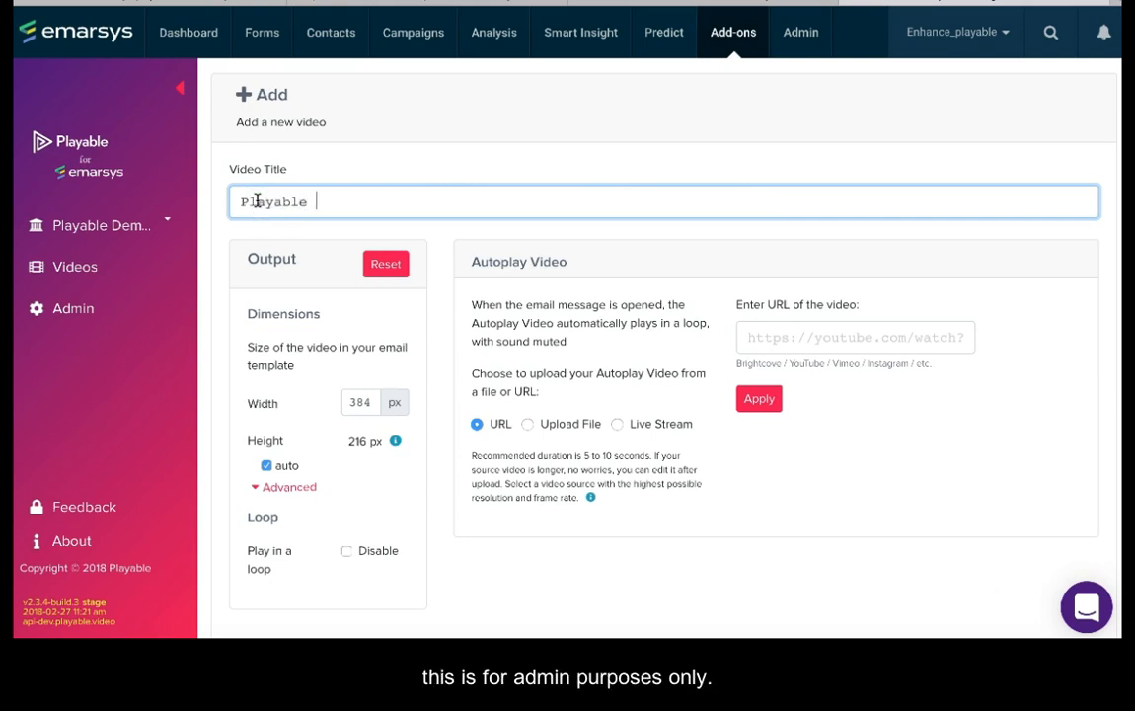
type(" Tutorial")
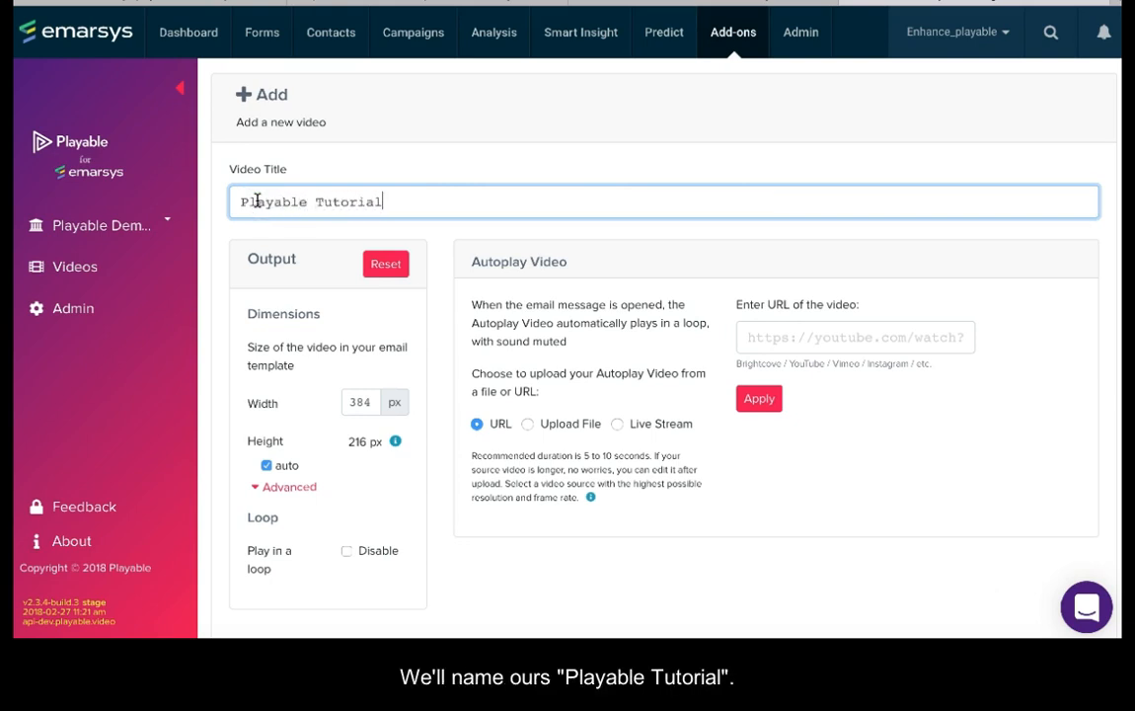
Step: Set the output width to 600 px, disable automatic height, and set the height to 250 px
left_click(371, 402)
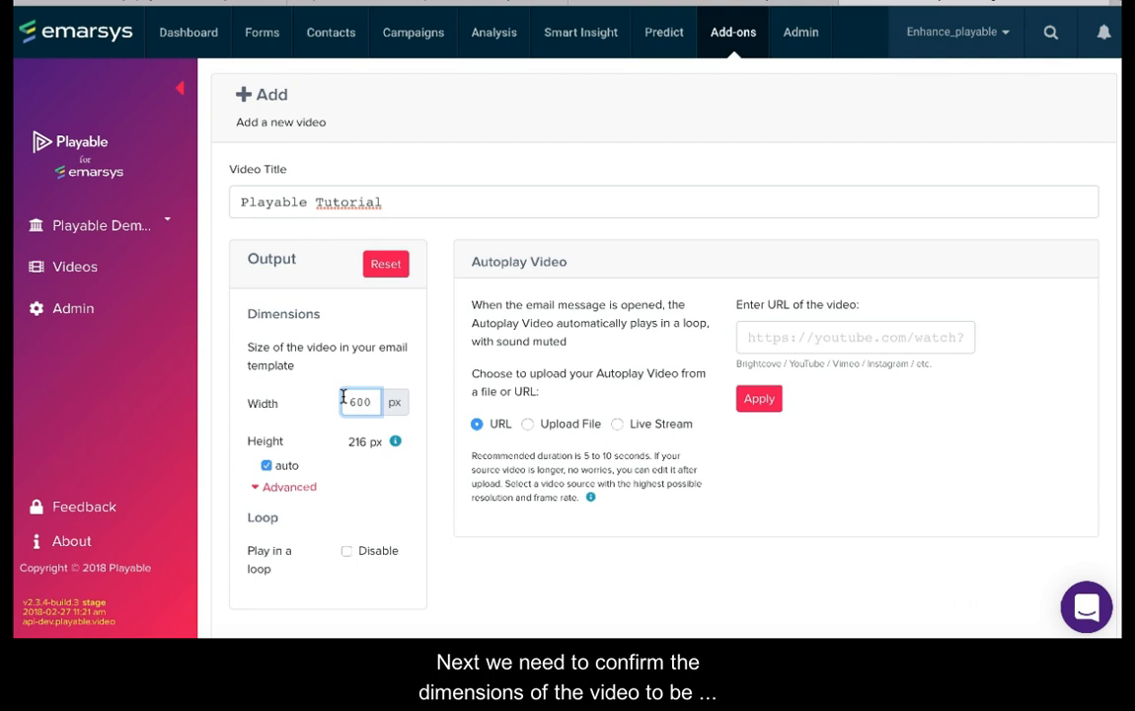
left_click(266, 465)
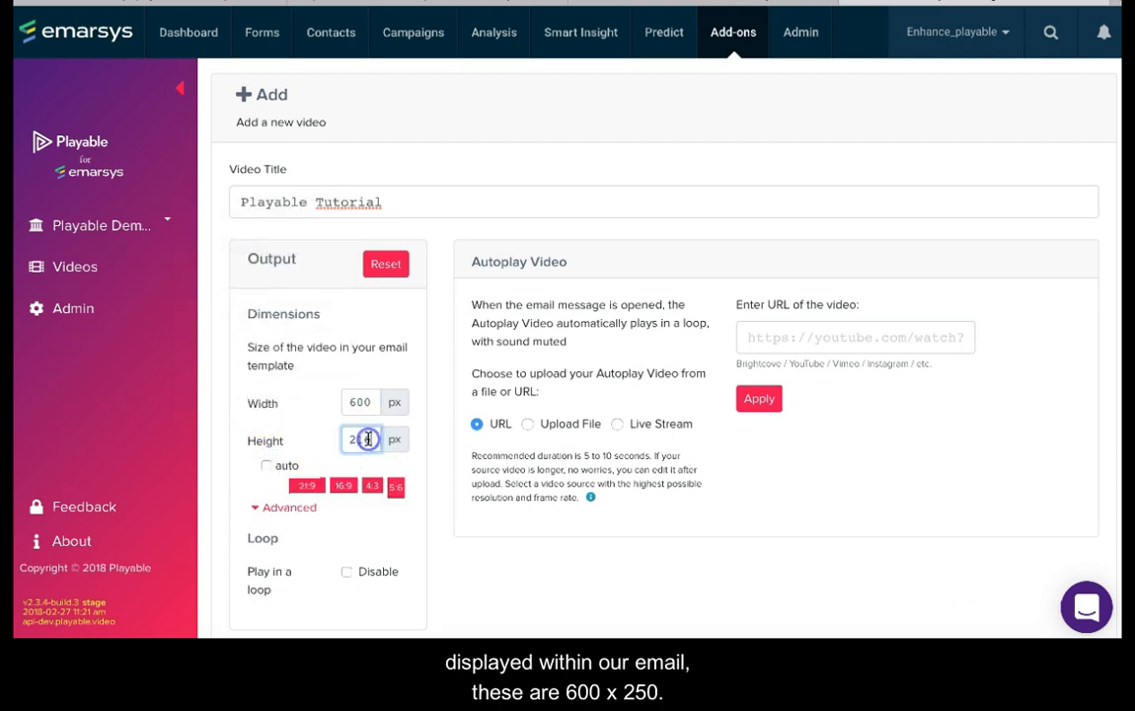
left_click(368, 439)
type("250")
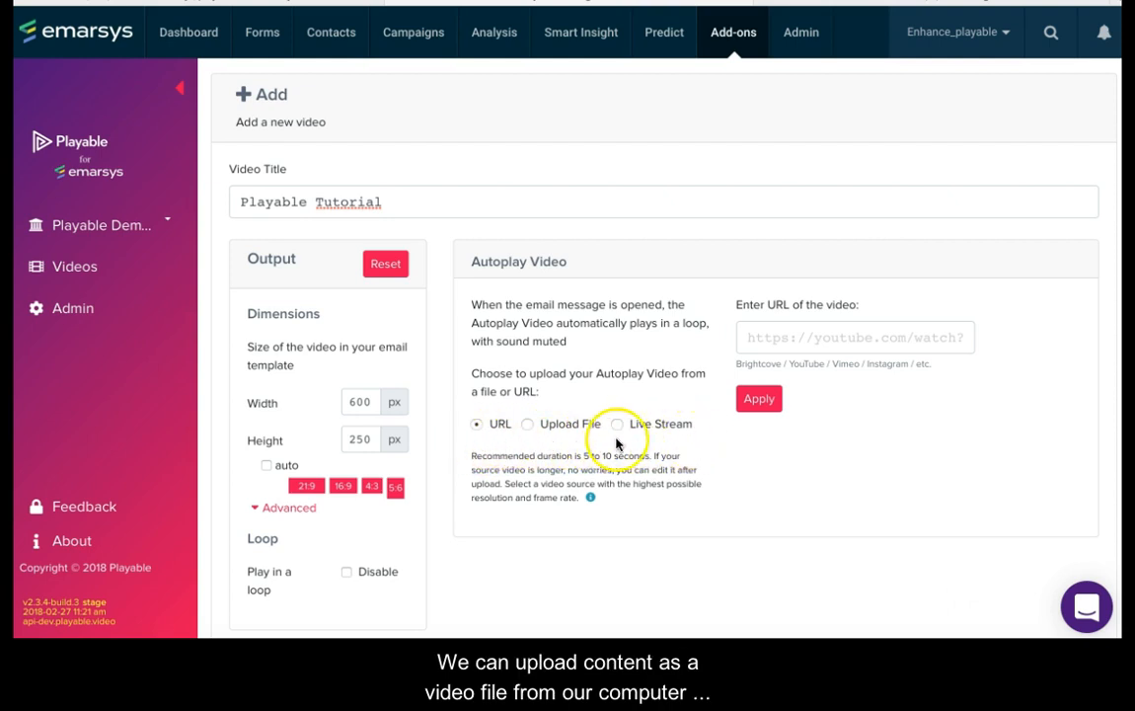
Step: Switch to YouTube and copy the URL of the AUBURN BASKETBALL(M): "Bell Ring" video
left_click(851, 10)
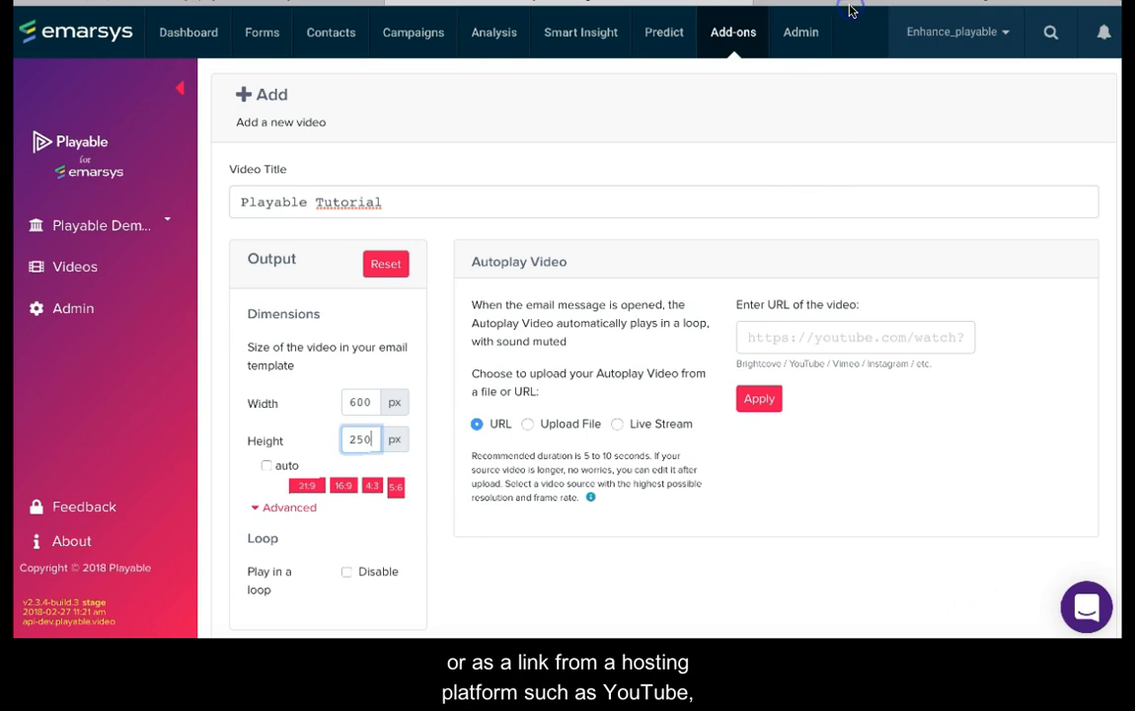
left_click(851, 9)
left_click(662, 1)
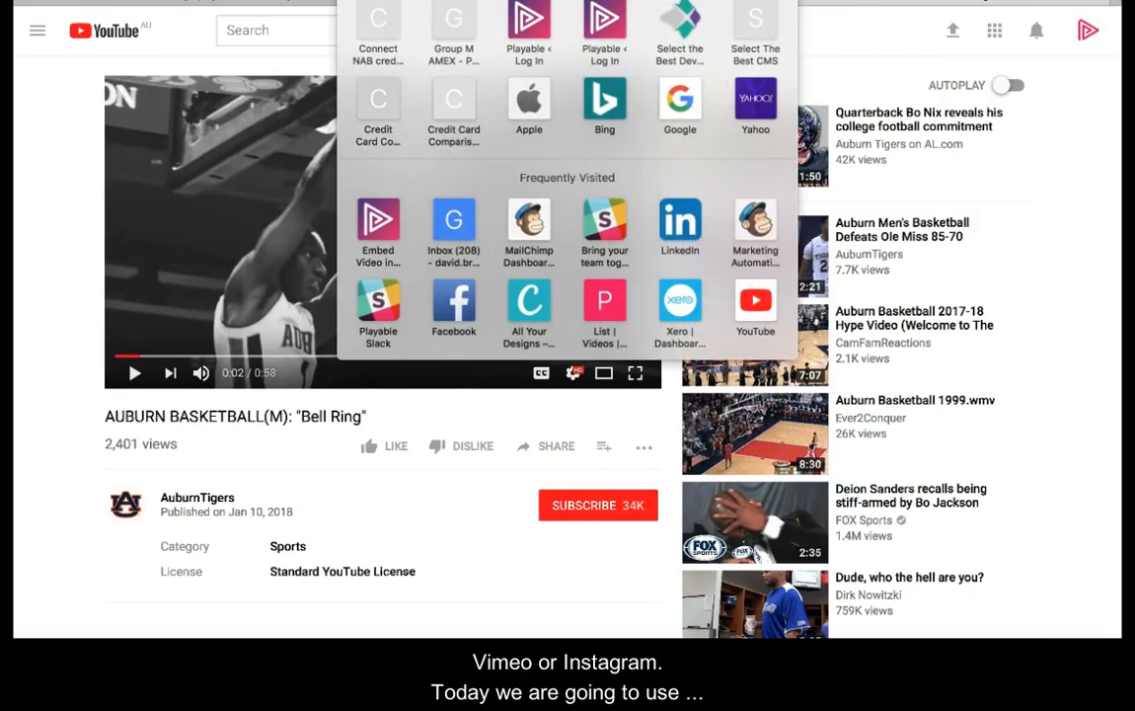
left_click(87, 1)
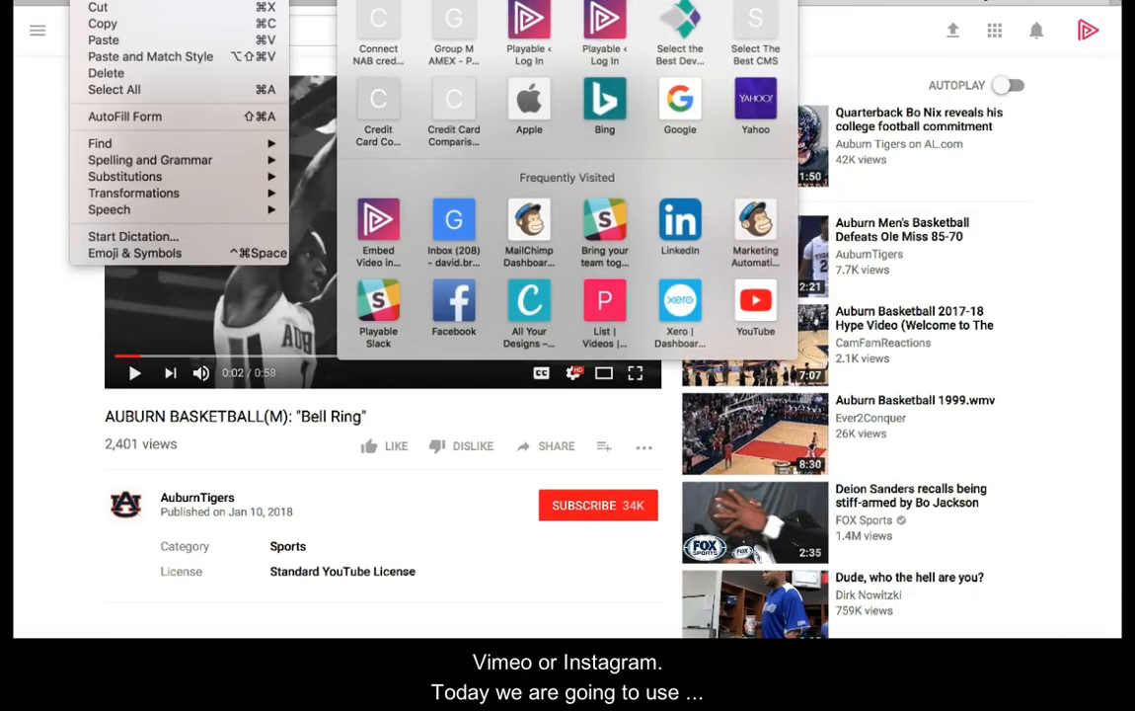
left_click(92, 22)
left_click(879, 37)
Step: Return to the Playable form, paste the copied URL as the Autoplay Video source, and apply it
left_click(733, 1)
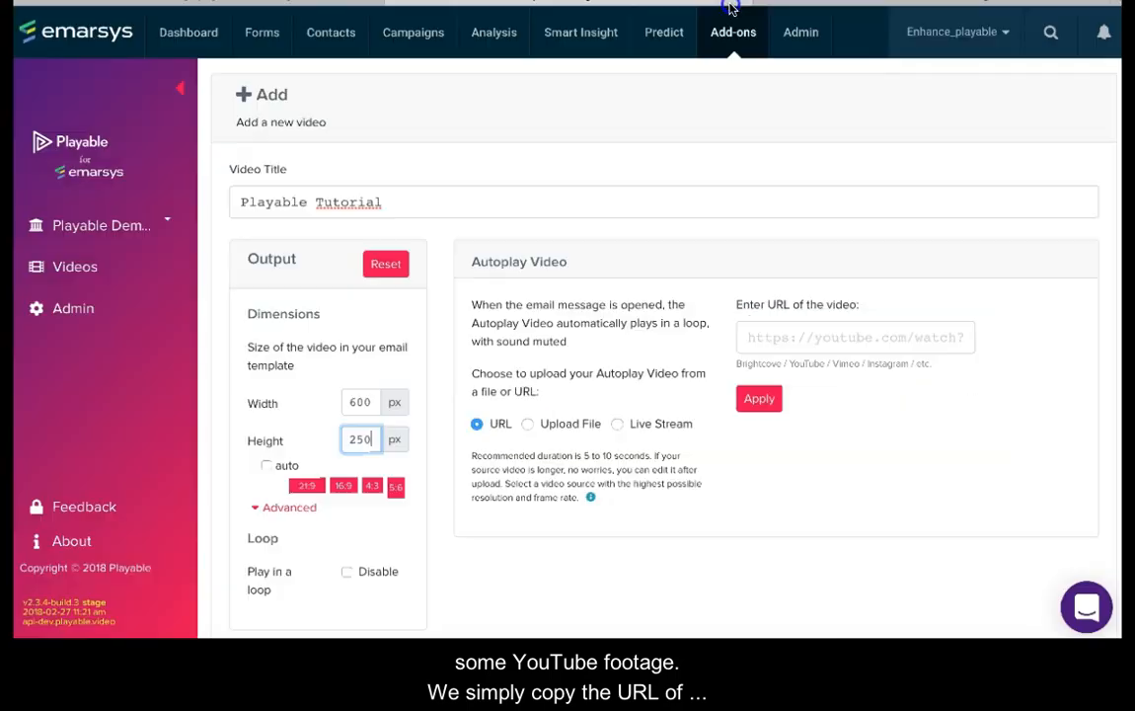
left_click(753, 339)
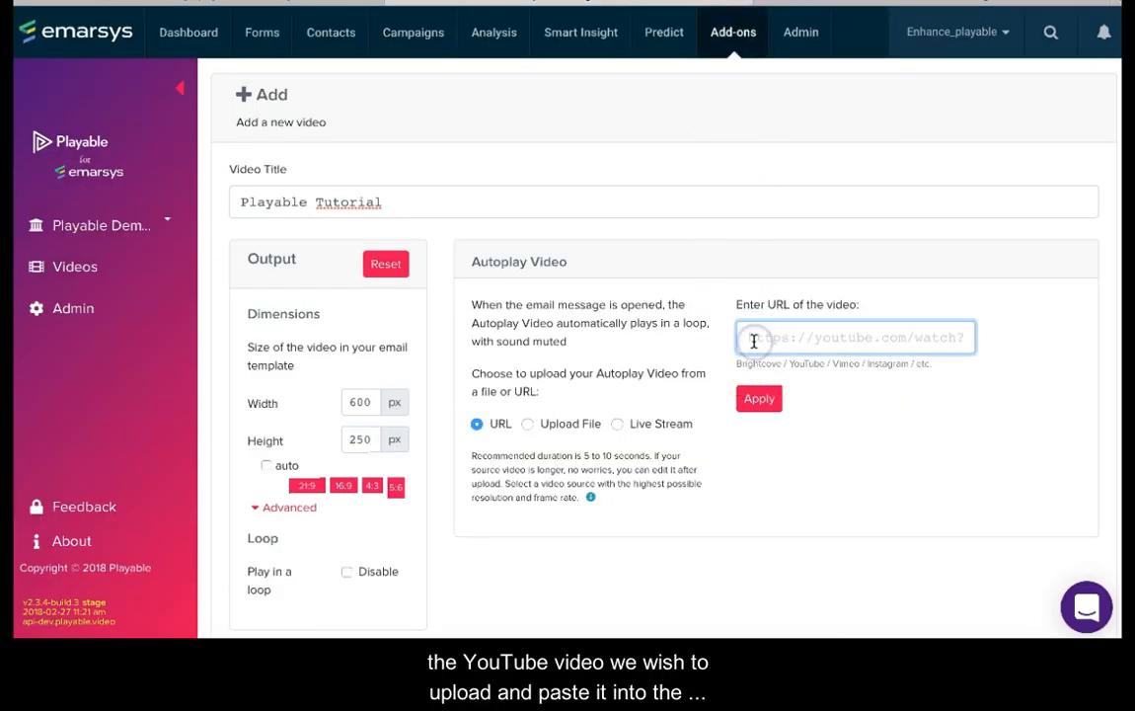
key("ctrl+v")
left_click(757, 399)
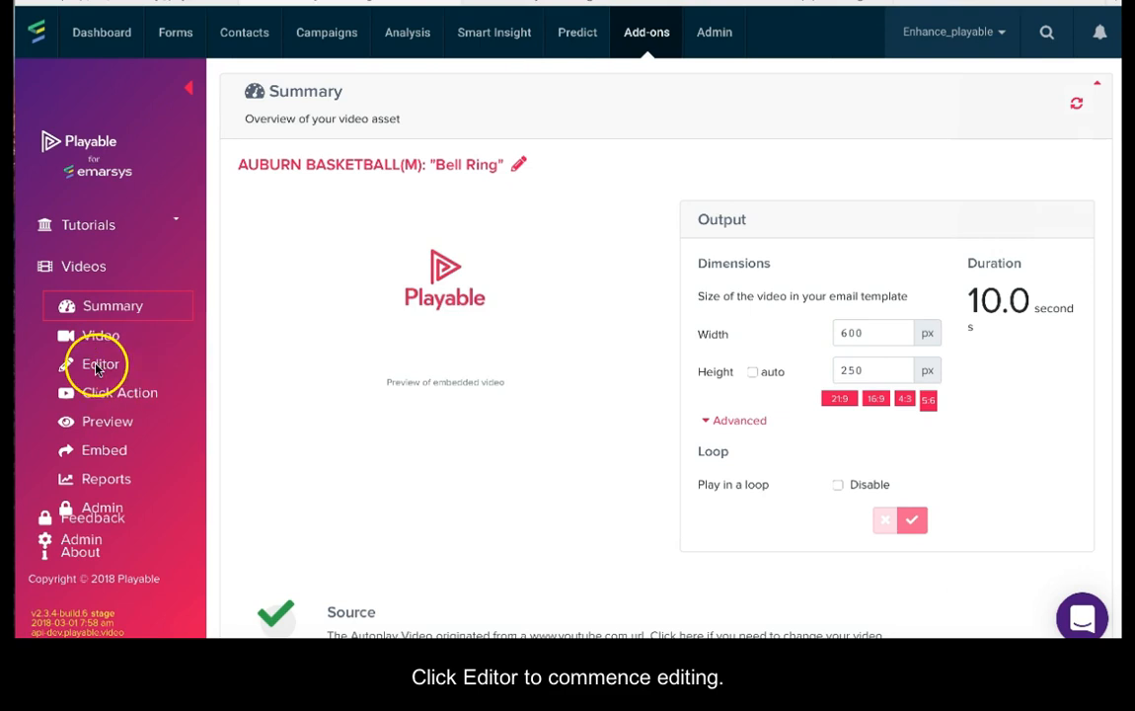
Step: Open the video in the Editor and move the crop area slightly lower in the frame
left_click(98, 365)
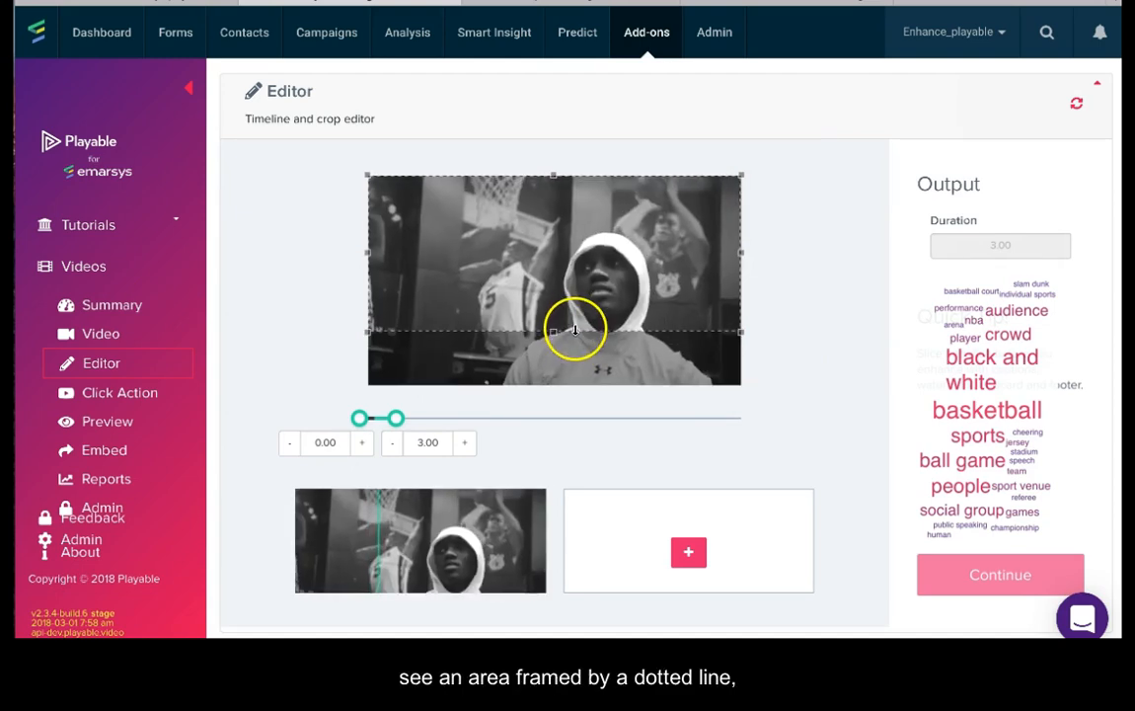
left_click_drag(571, 347, 571, 361)
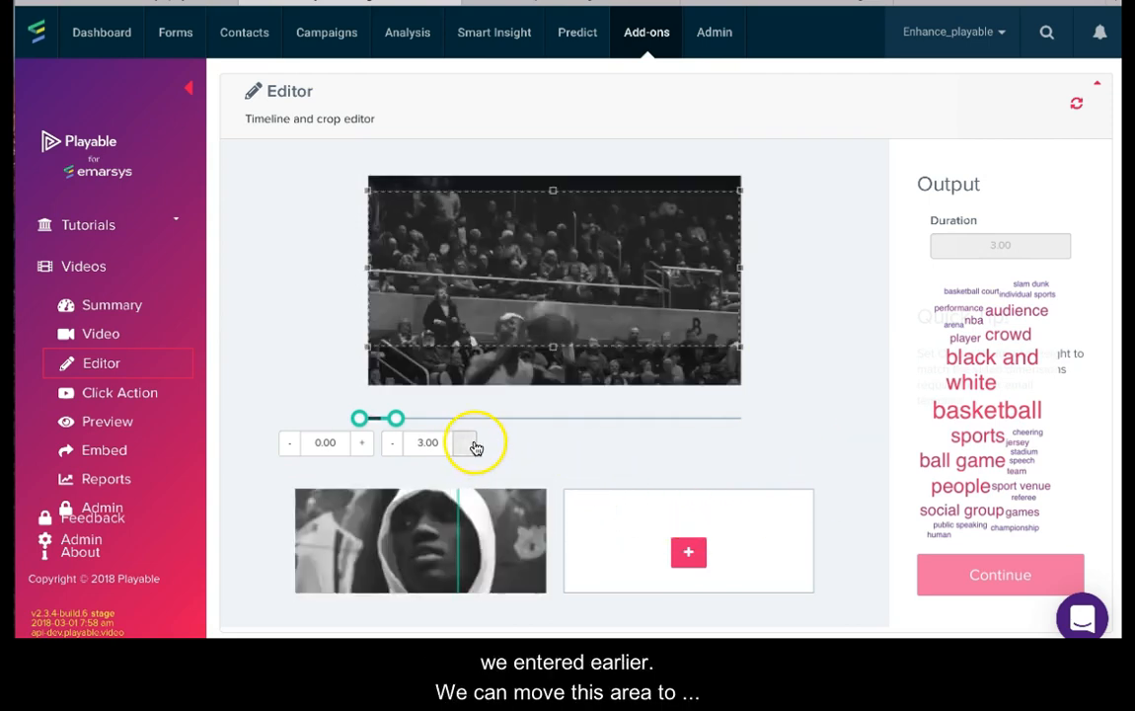
Step: Add a second clip, trim it to the range from about 18.97 to 23.21 seconds, and continue to the overlay settings
left_click(685, 555)
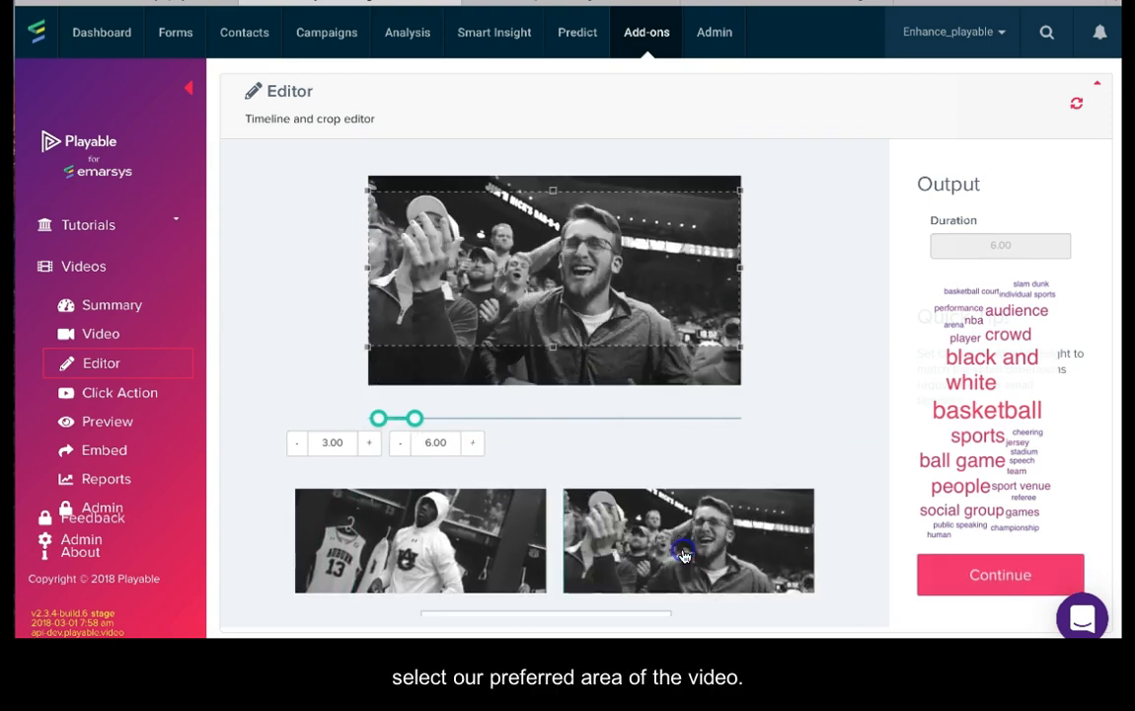
left_click_drag(414, 422, 523, 417)
left_click_drag(383, 420, 481, 417)
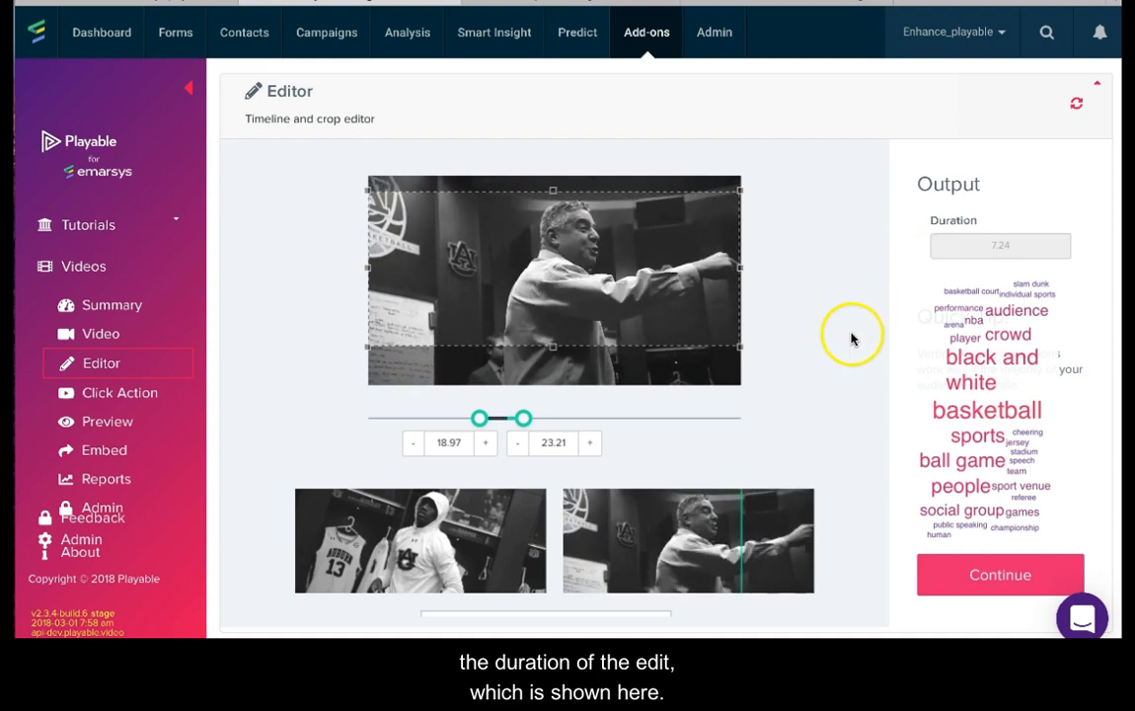
left_click(988, 577)
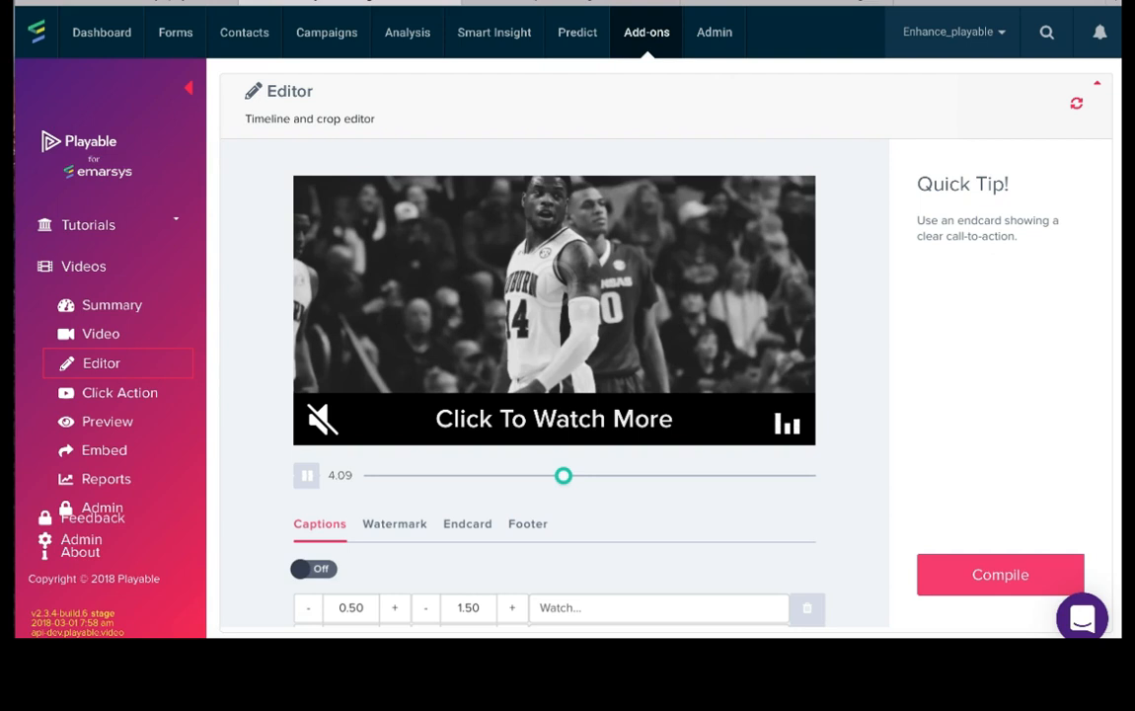
Step: Look through the Captions, Watermark and Endcard options for the edited video
scroll(241, 429, "down", 1)
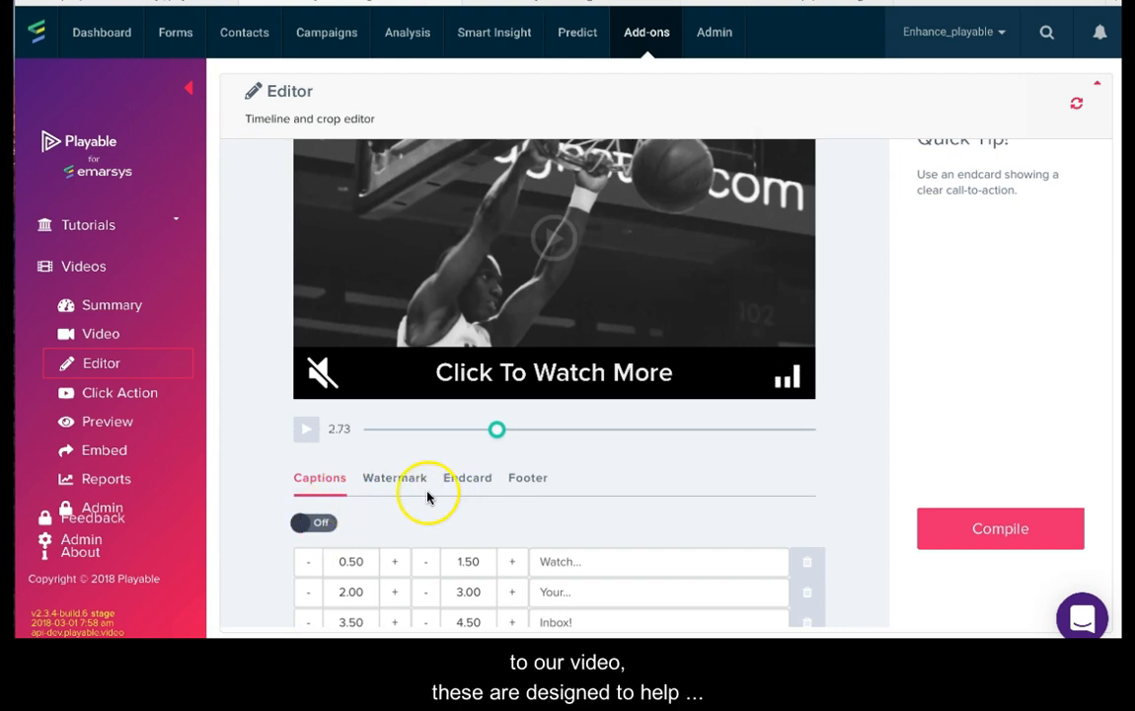
left_click(318, 523)
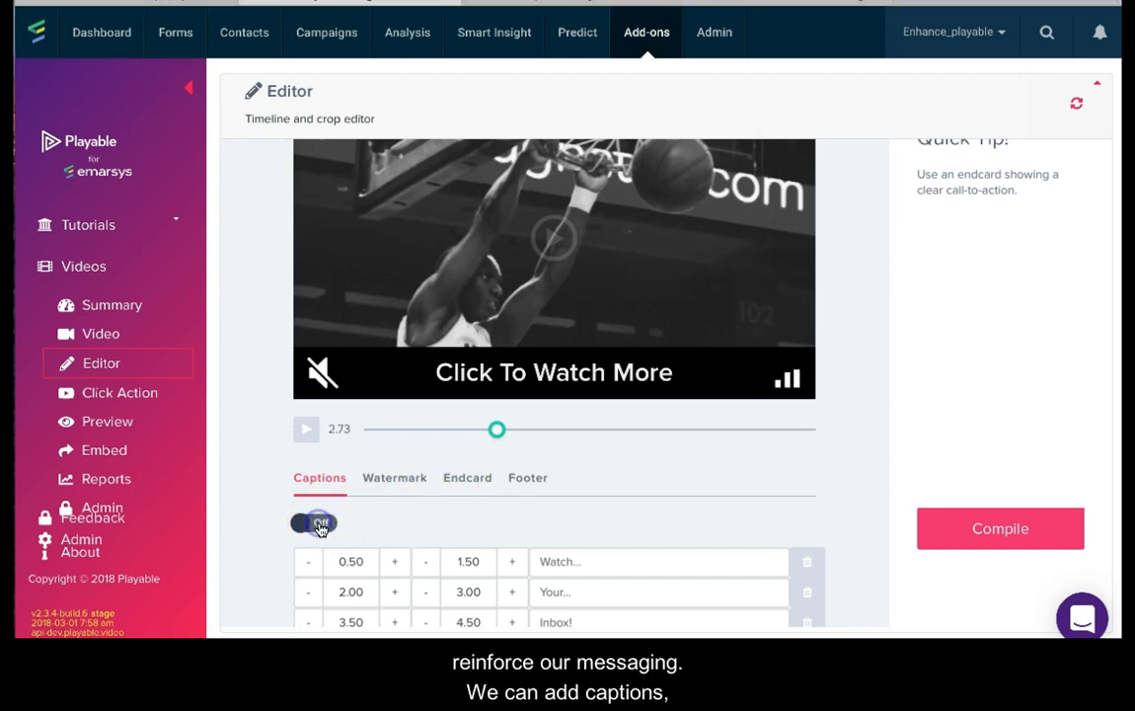
left_click(394, 480)
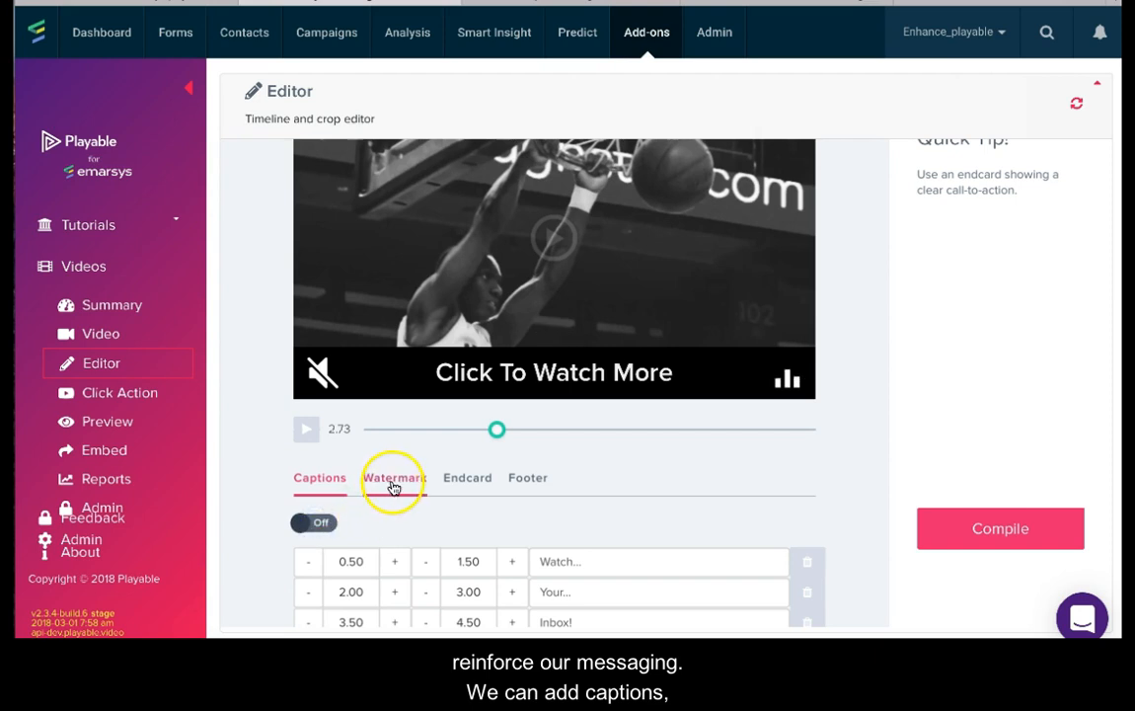
left_click(316, 522)
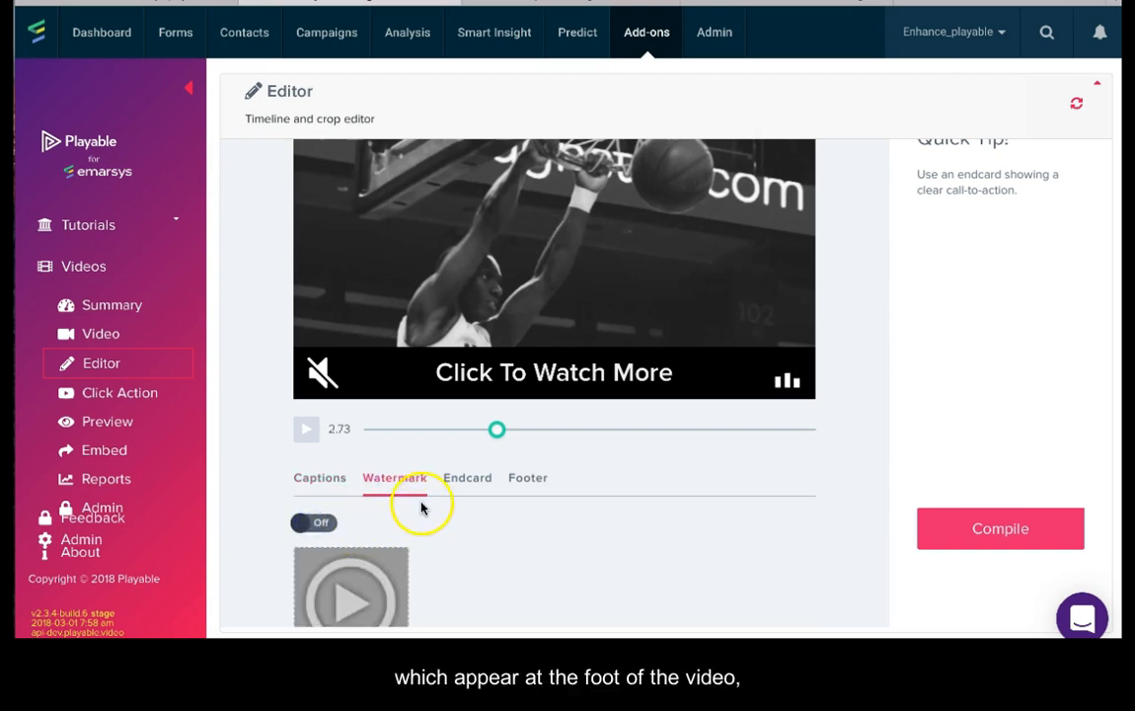
left_click(462, 477)
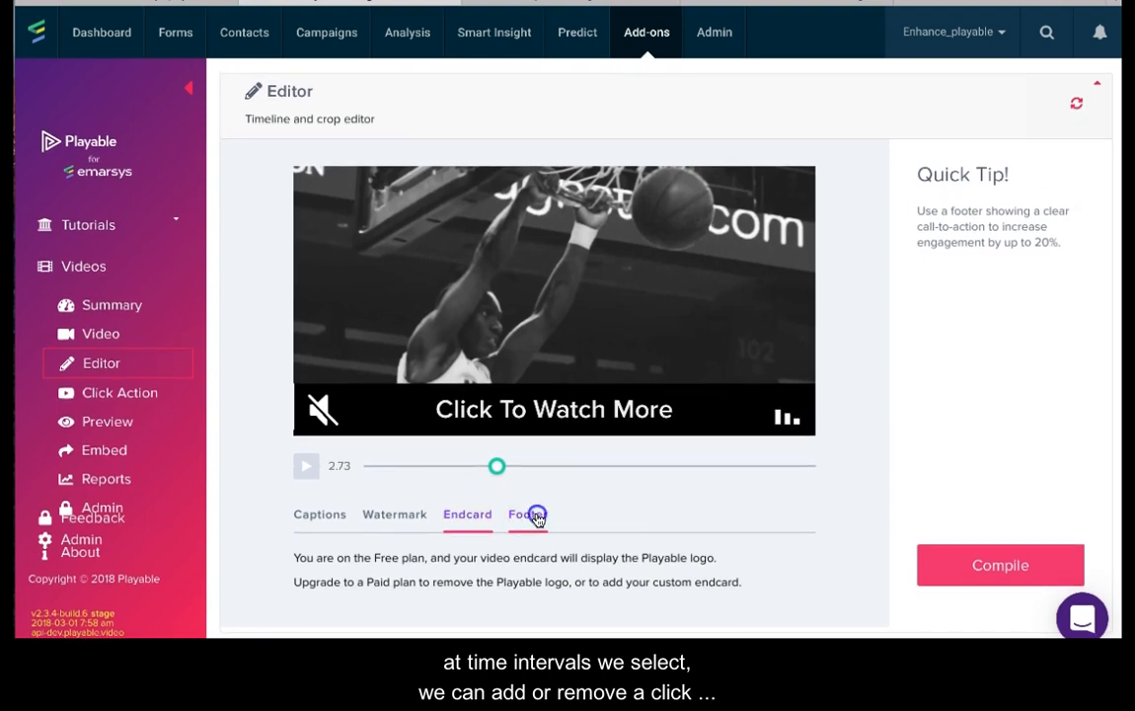
Step: Keep "Click To Watch More" as the video's footer text and compile the video
left_click(530, 515)
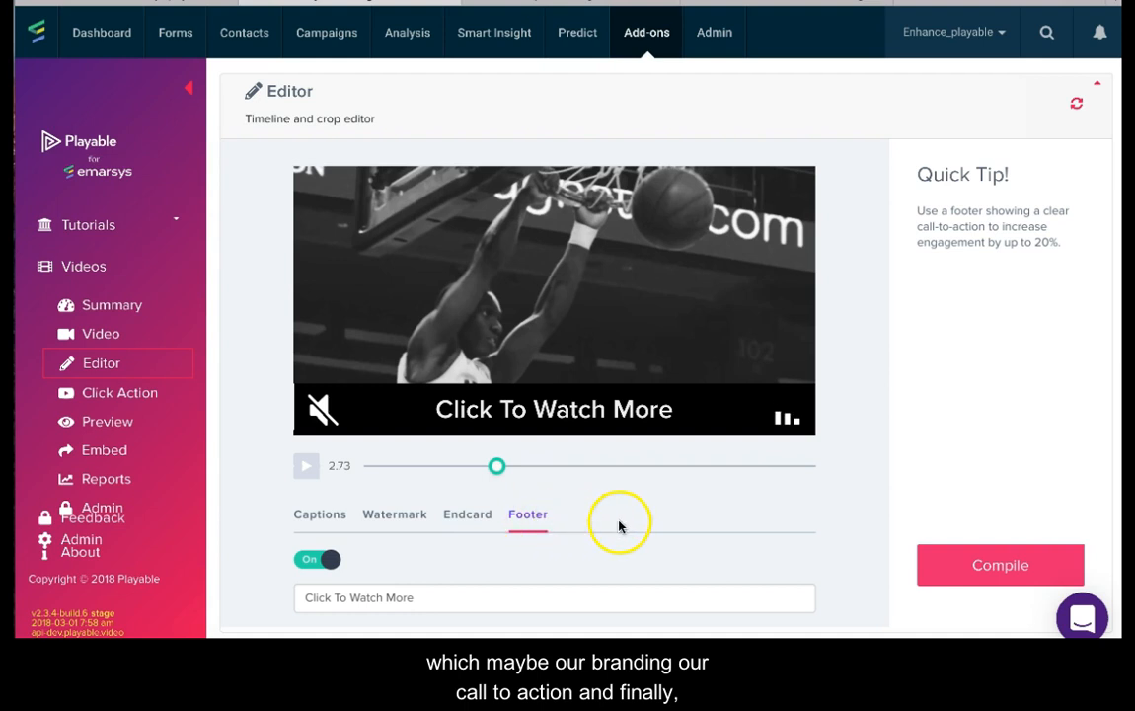
left_click(439, 599)
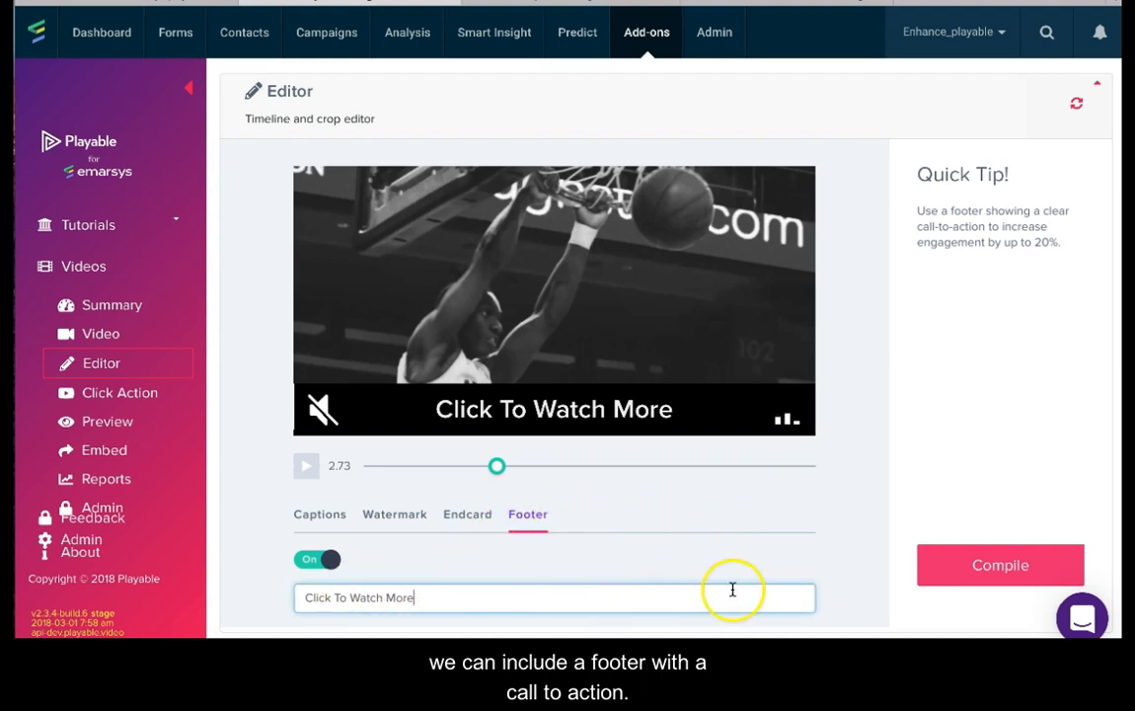
left_click(995, 568)
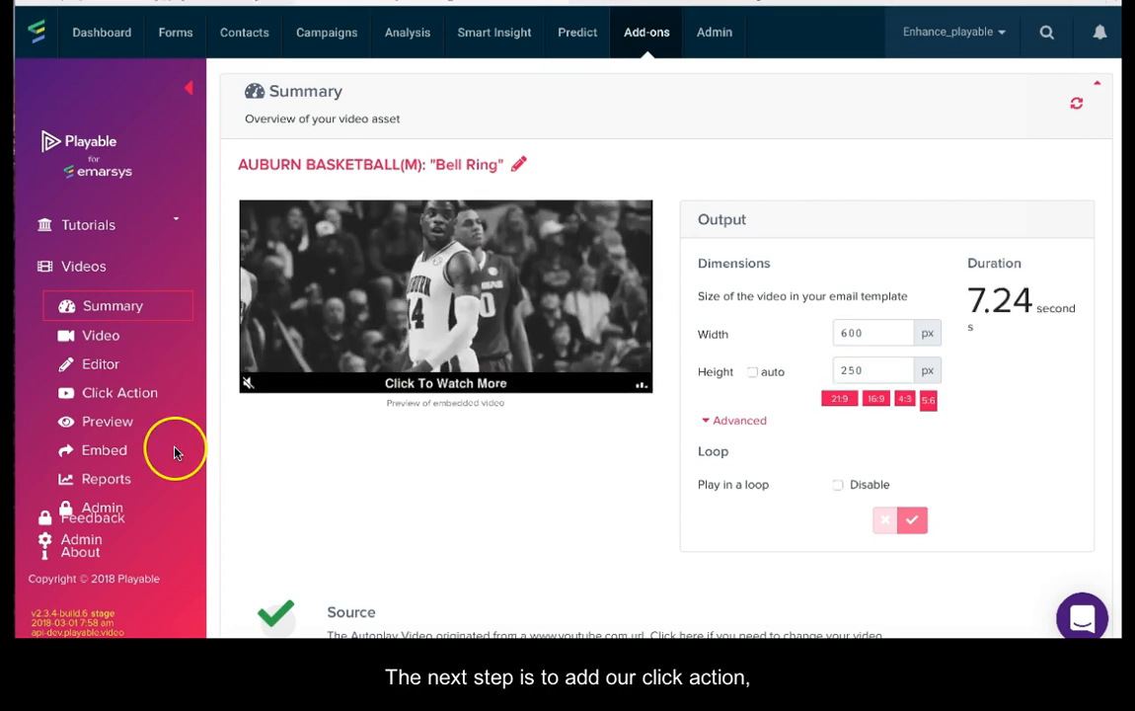
Step: Open the video's Click Action settings, then switch to YouTube and copy the full "Bell Ring" video's URL
left_click(123, 396)
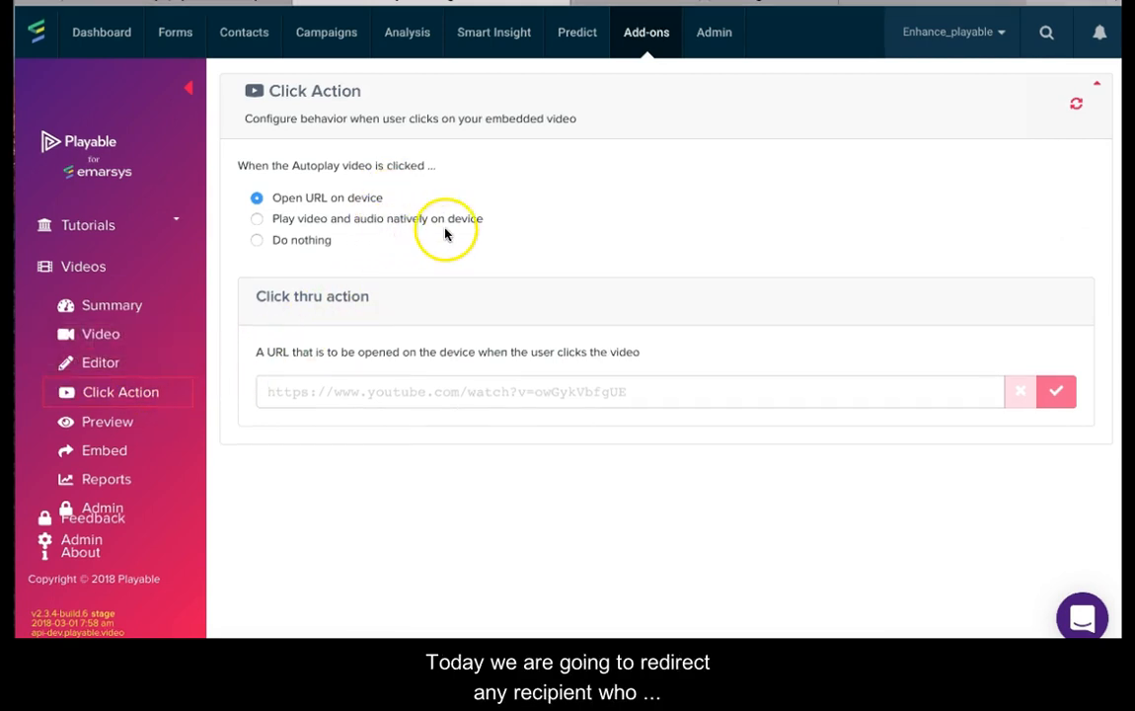
left_click(821, 4)
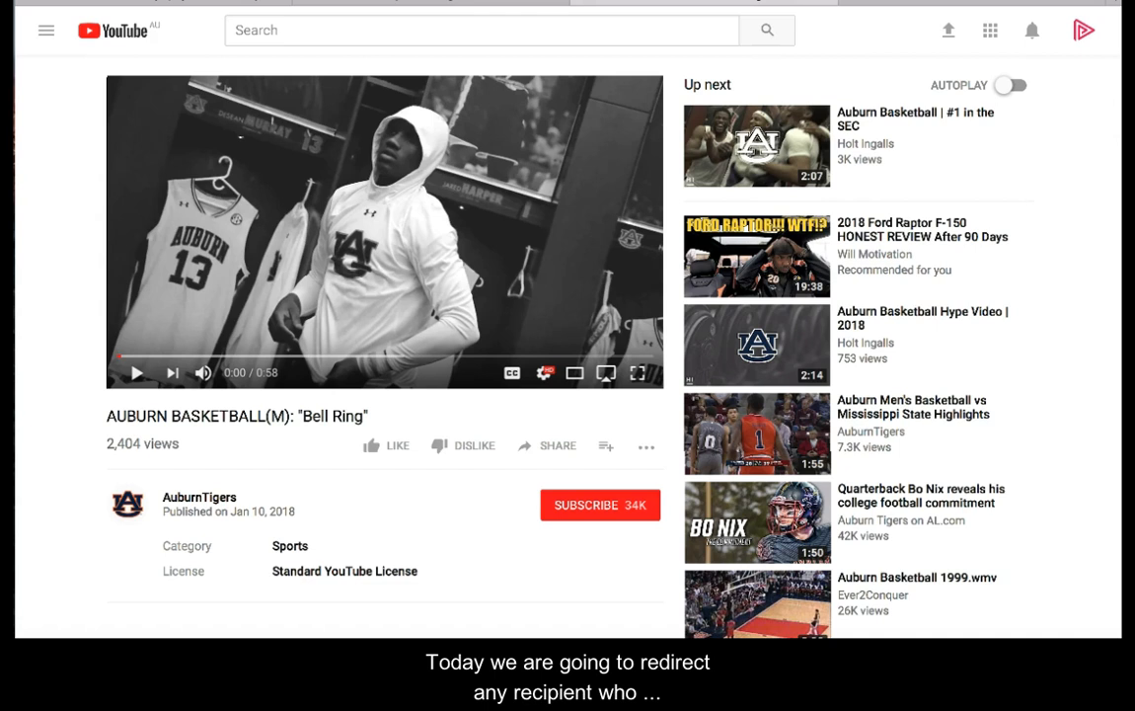
left_click(736, 0)
left_click(87, 0)
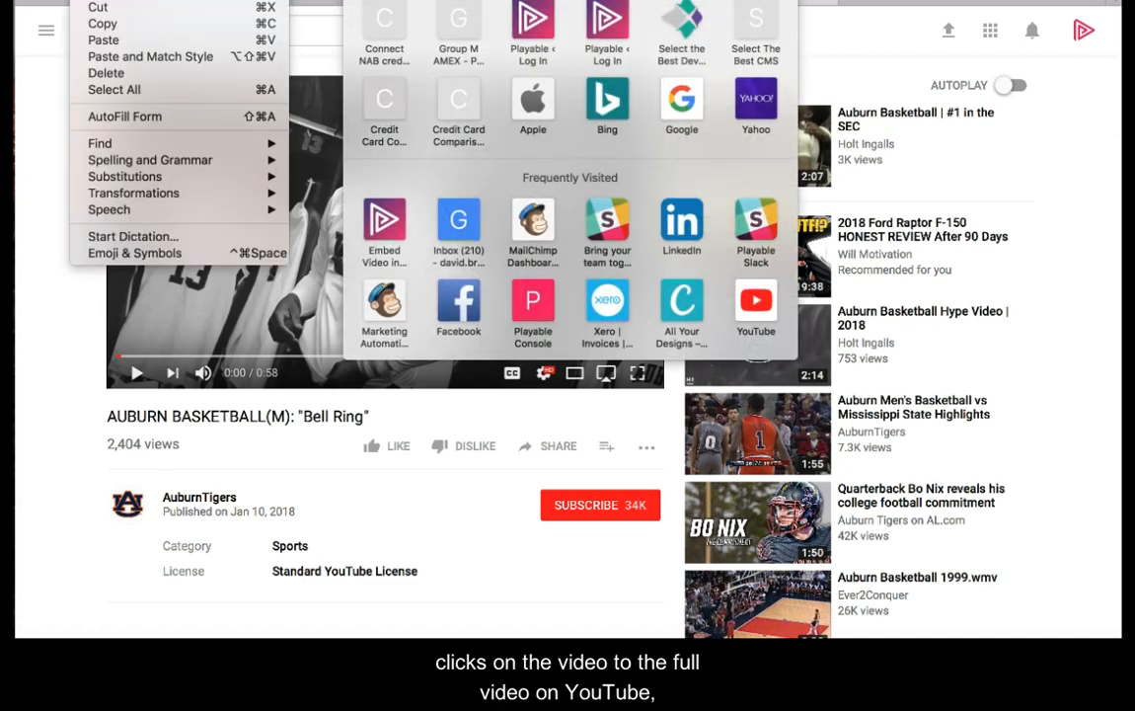
left_click(96, 22)
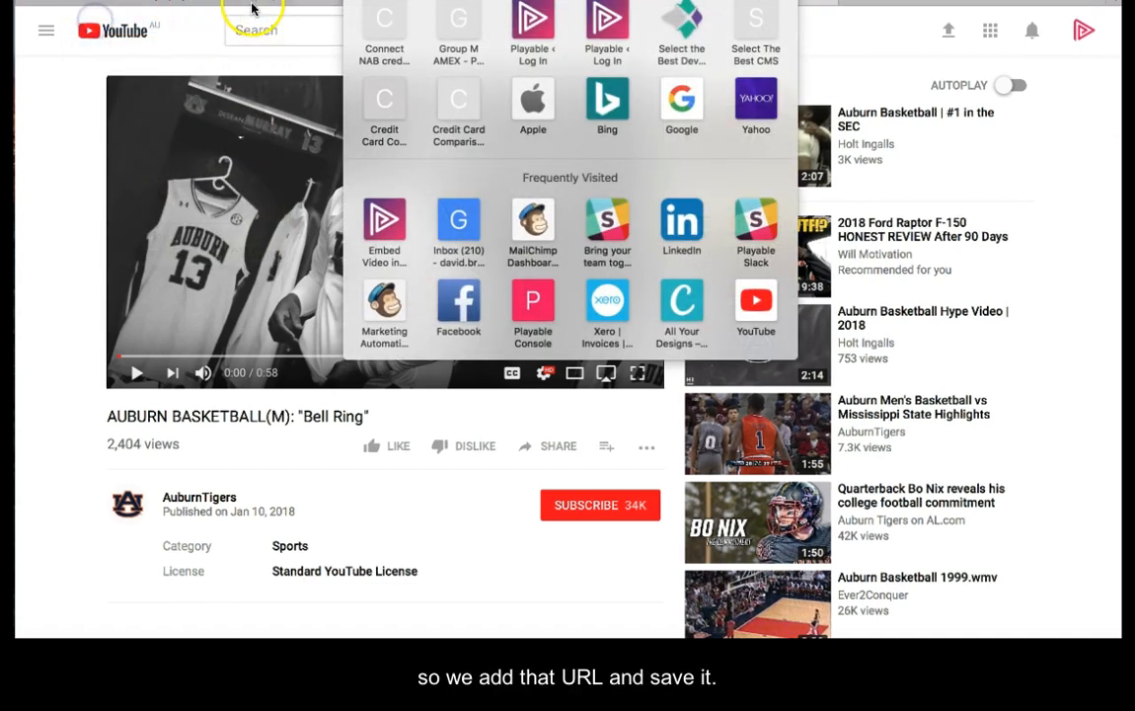
Step: Return to the Click Action settings, paste the YouTube URL as the click-thru destination, and save it
left_click(321, 5)
left_click(309, 400)
key("ctrl+v")
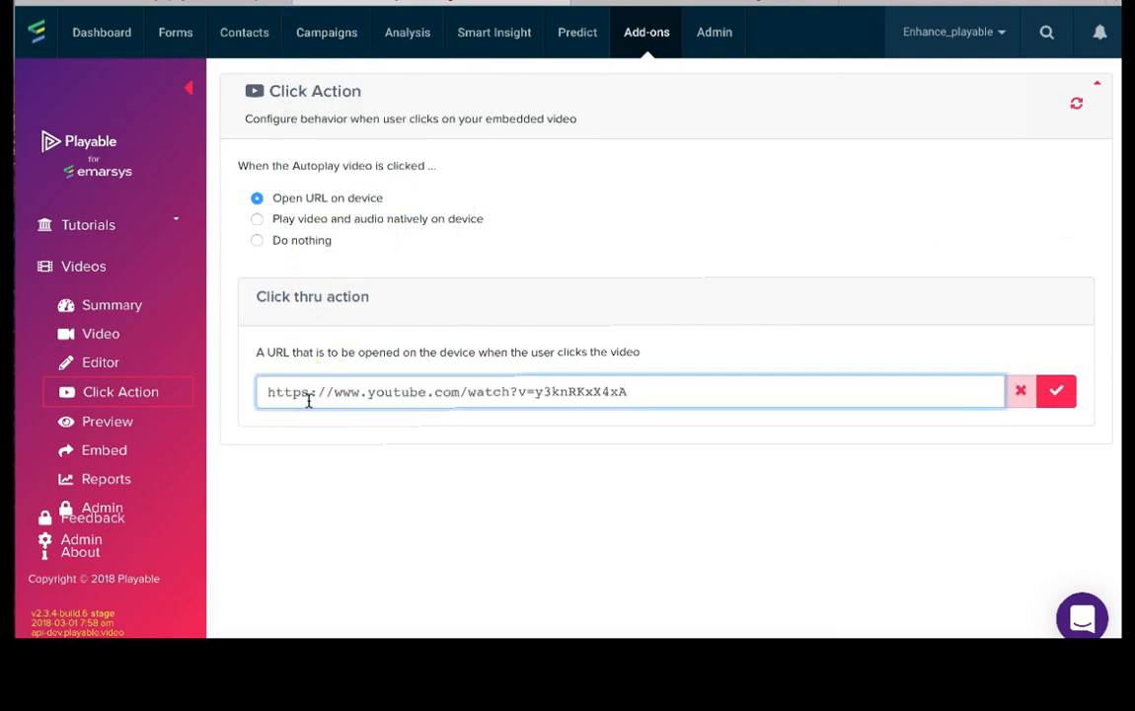
left_click(1057, 391)
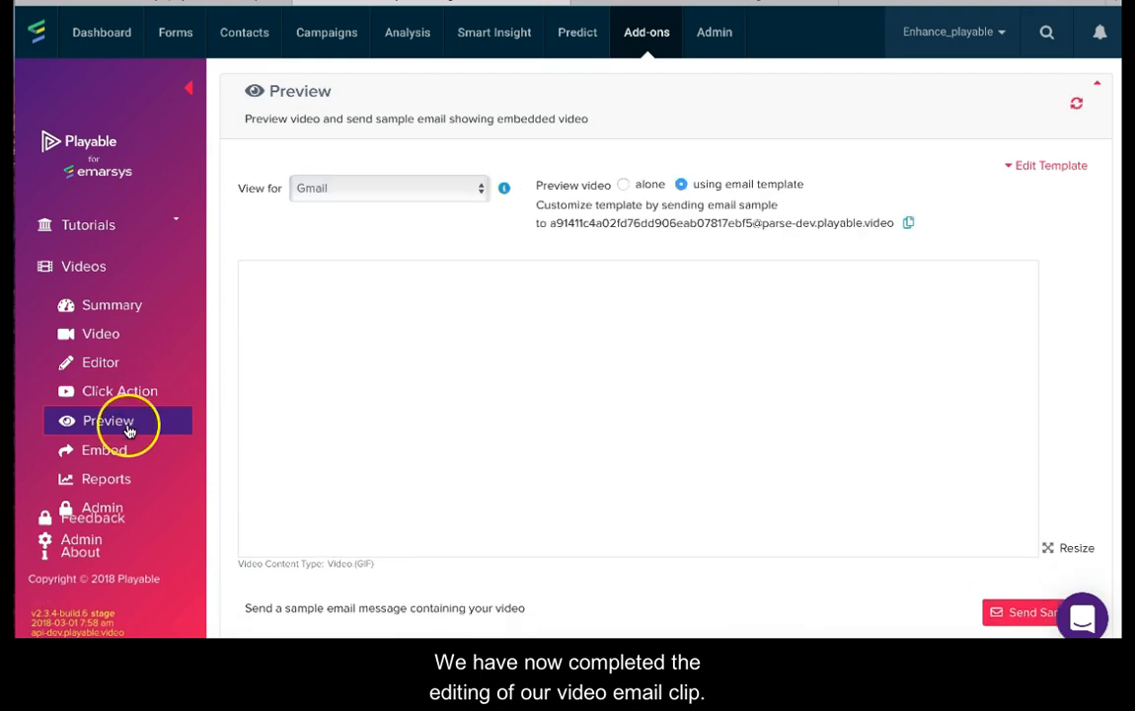
Step: Preview the video in the email template, check the available email clients, and send a sample email message
scroll(653, 501, "down", 2)
left_click(484, 187)
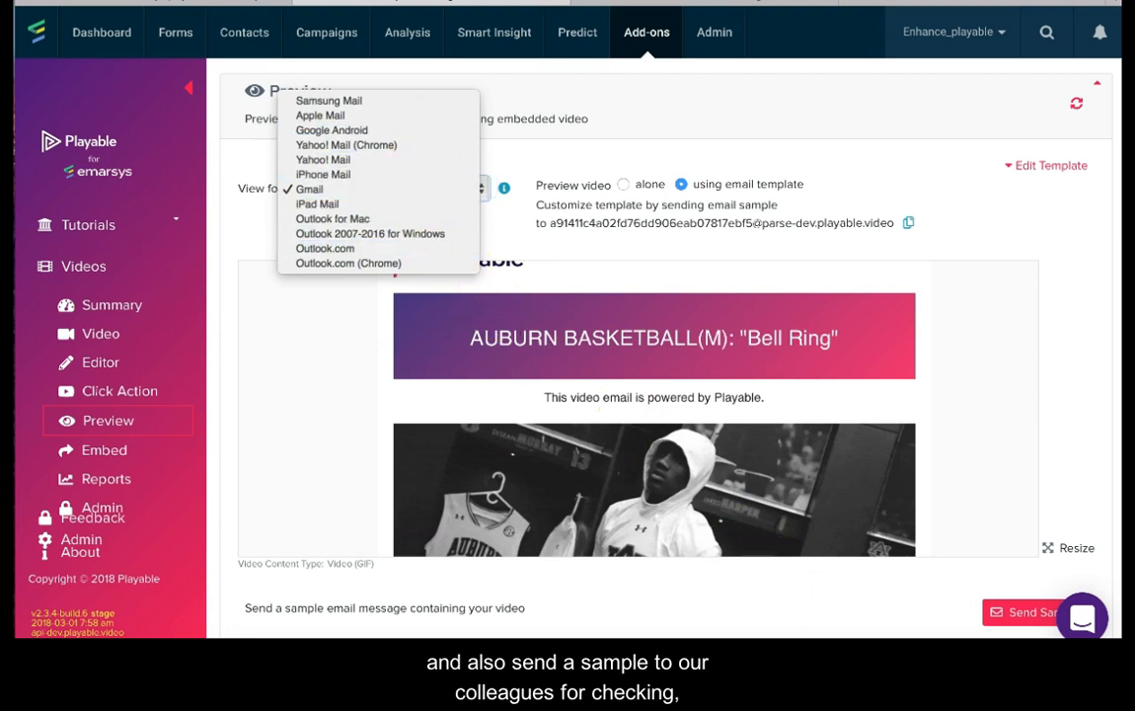
left_click(1010, 617)
left_click(1009, 617)
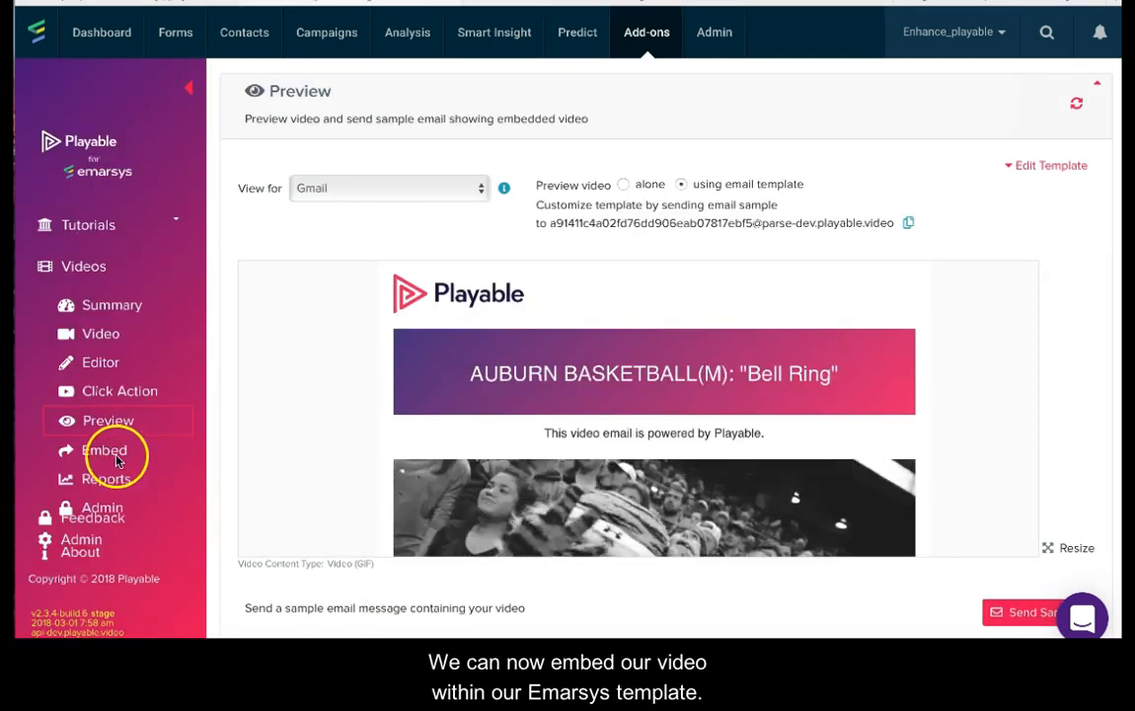
Step: Open the video's Embed options and select the "Playable Tutorial" campaign for publishing in Emarsys
left_click(110, 456)
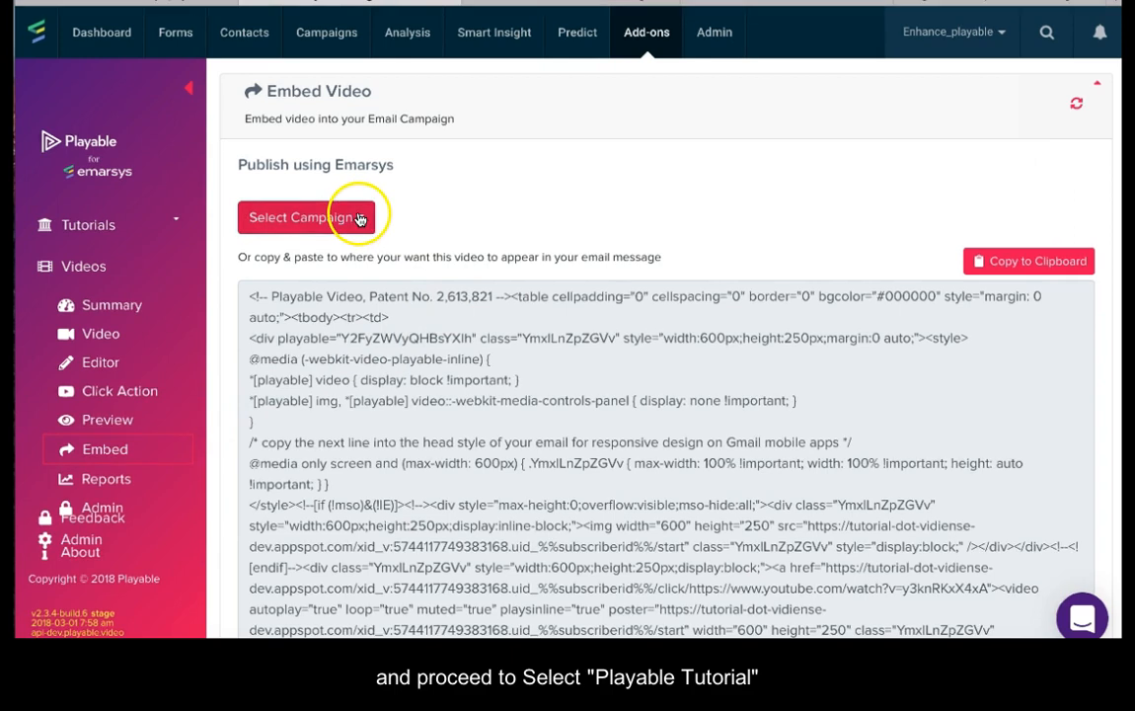
left_click(362, 220)
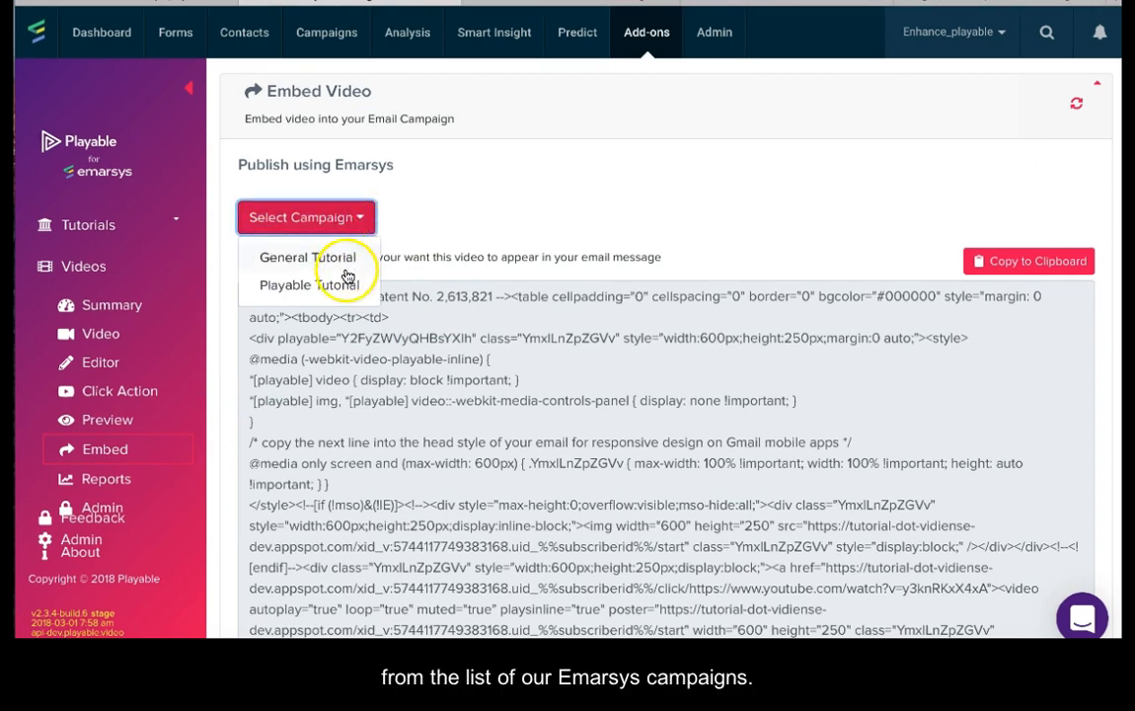
left_click(345, 285)
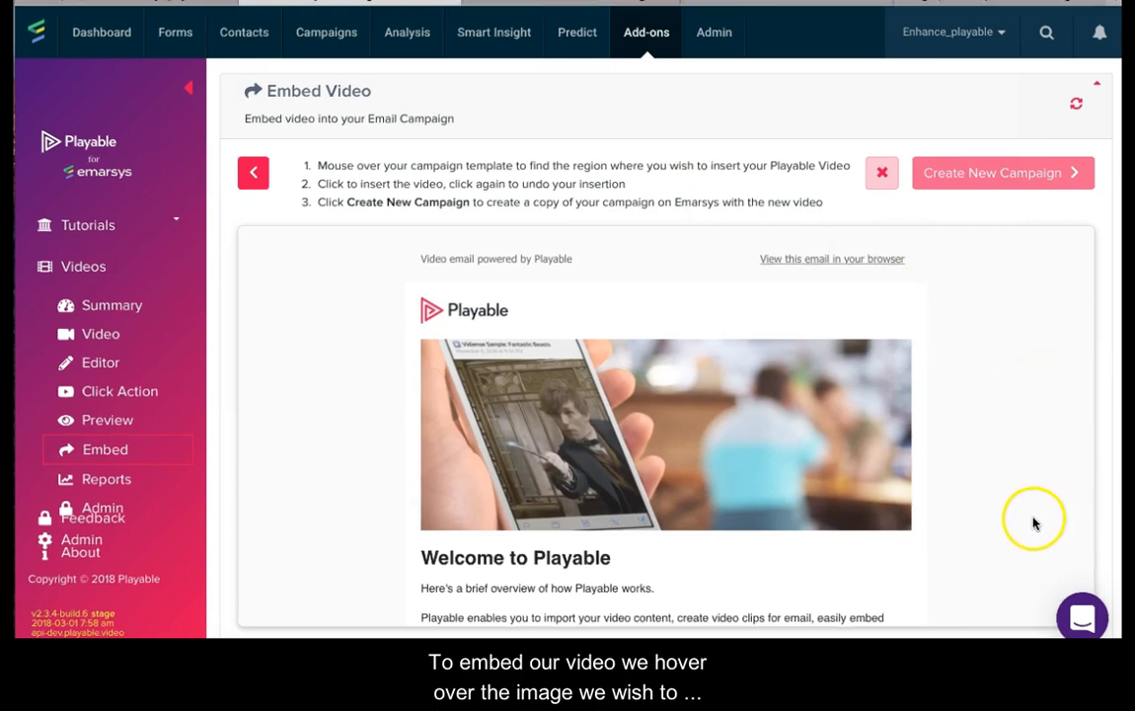
Step: Insert the video in place of the template's image above "Welcome to Playable" and create the new campaign
left_click(669, 426)
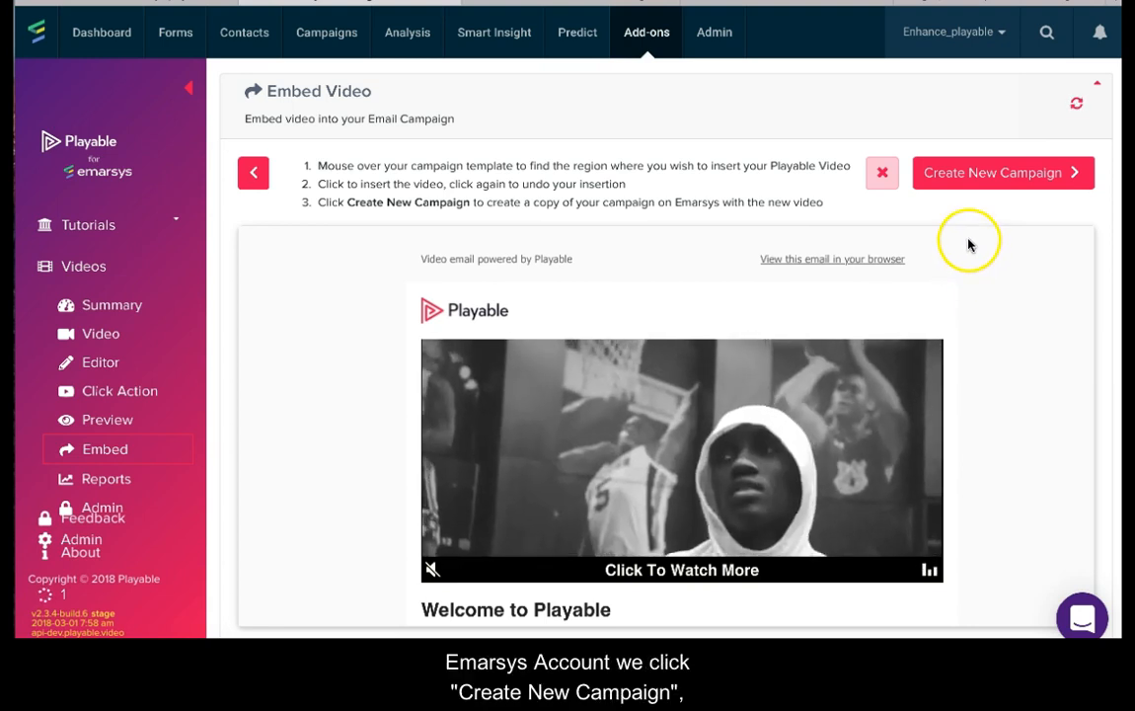
left_click(963, 186)
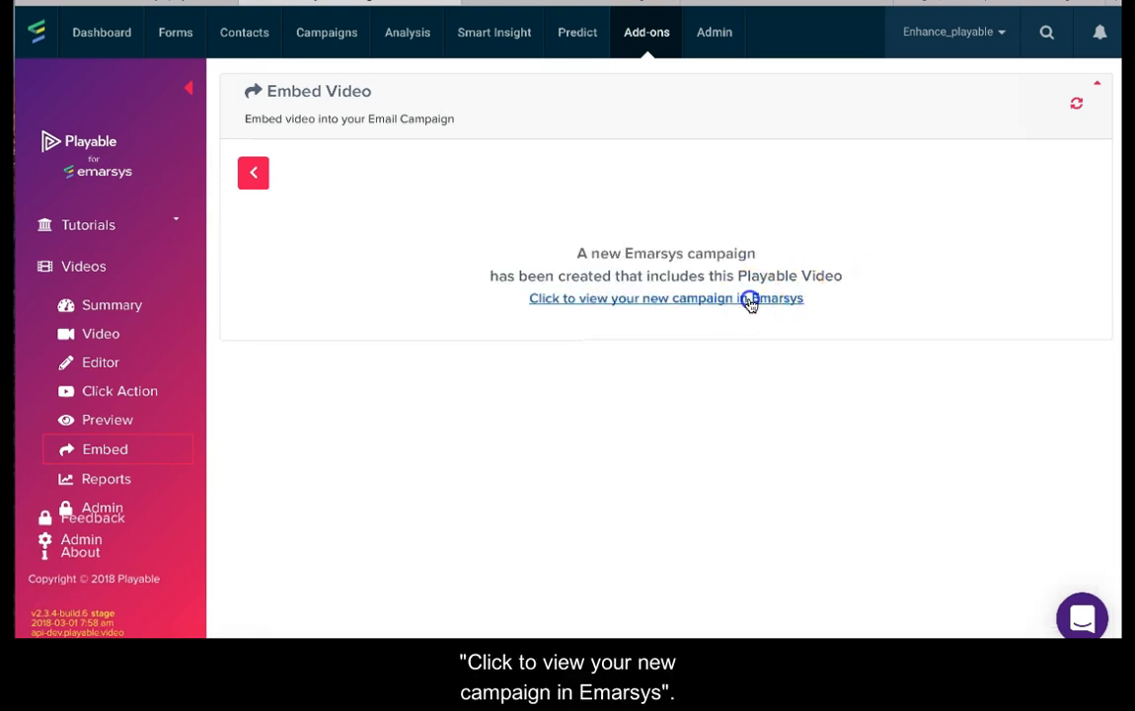
Step: Open the new campaign in Emarsys and review the embedded video in its HTML version
left_click(750, 299)
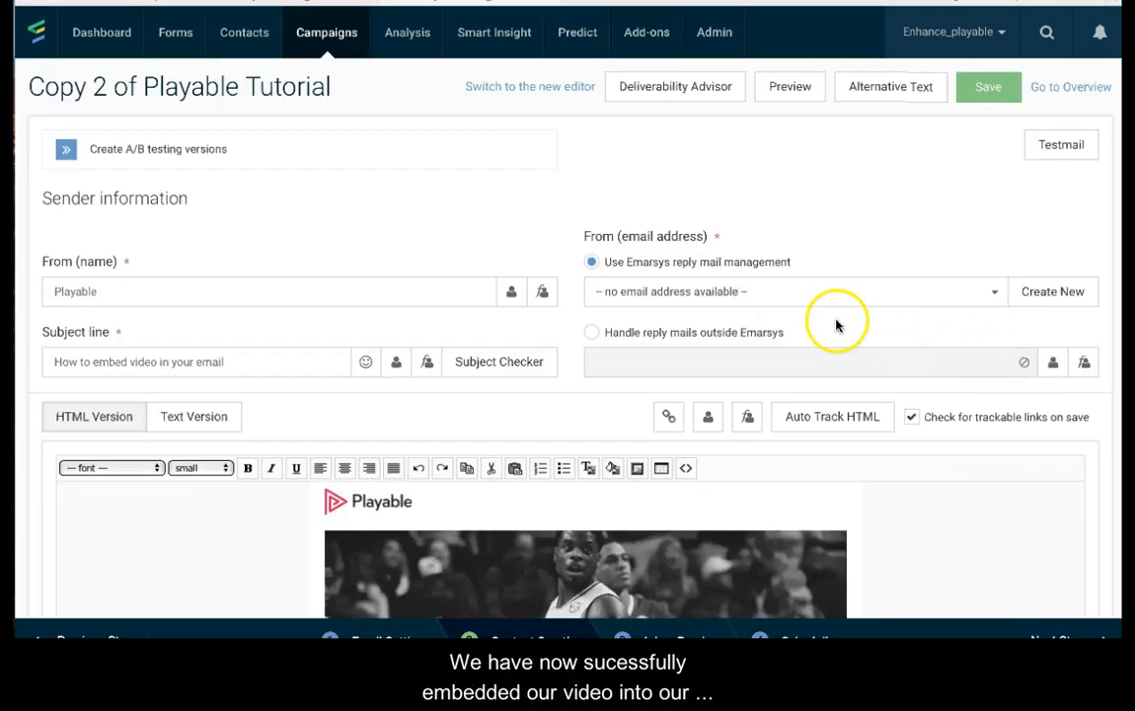
scroll(836, 324, "down", 3)
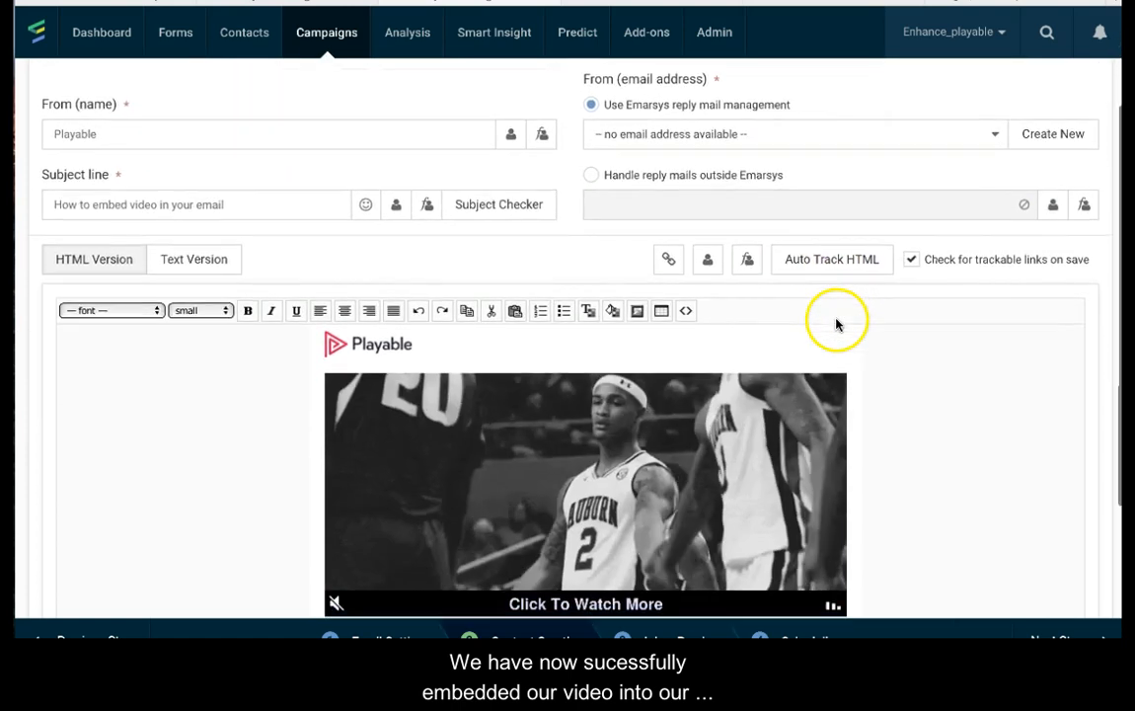
scroll(838, 322, "down", 2)
scroll(838, 322, "up", 1)
scroll(838, 321, "down", 1)
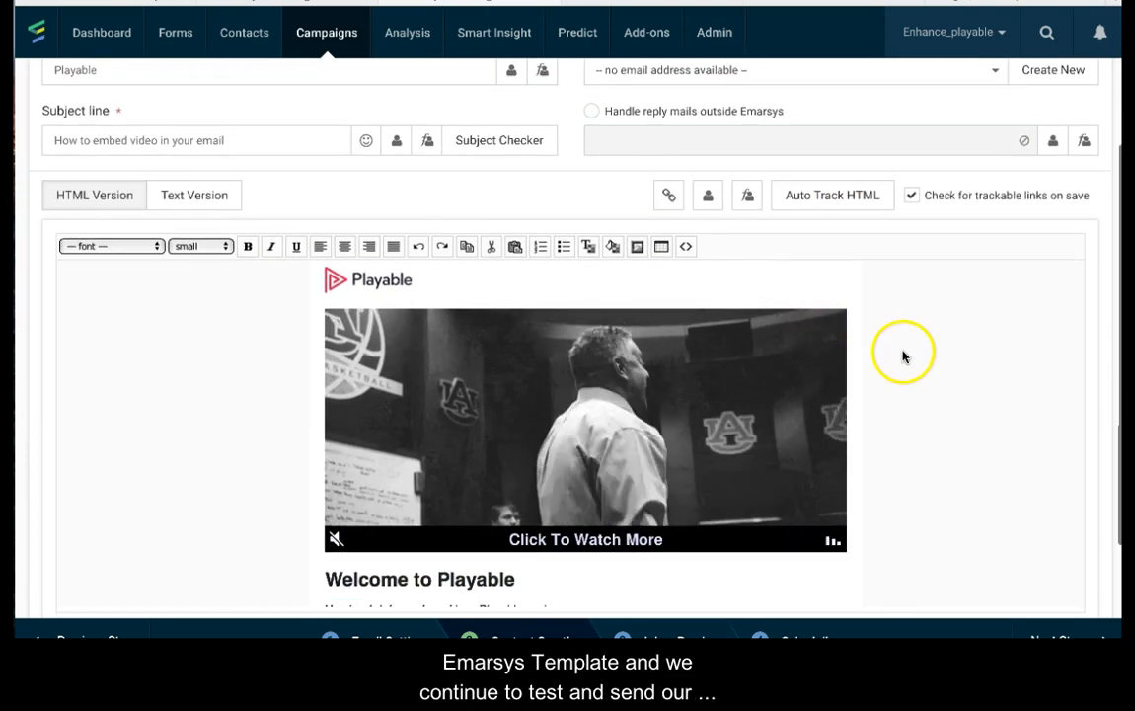
scroll(906, 384, "down", 2)
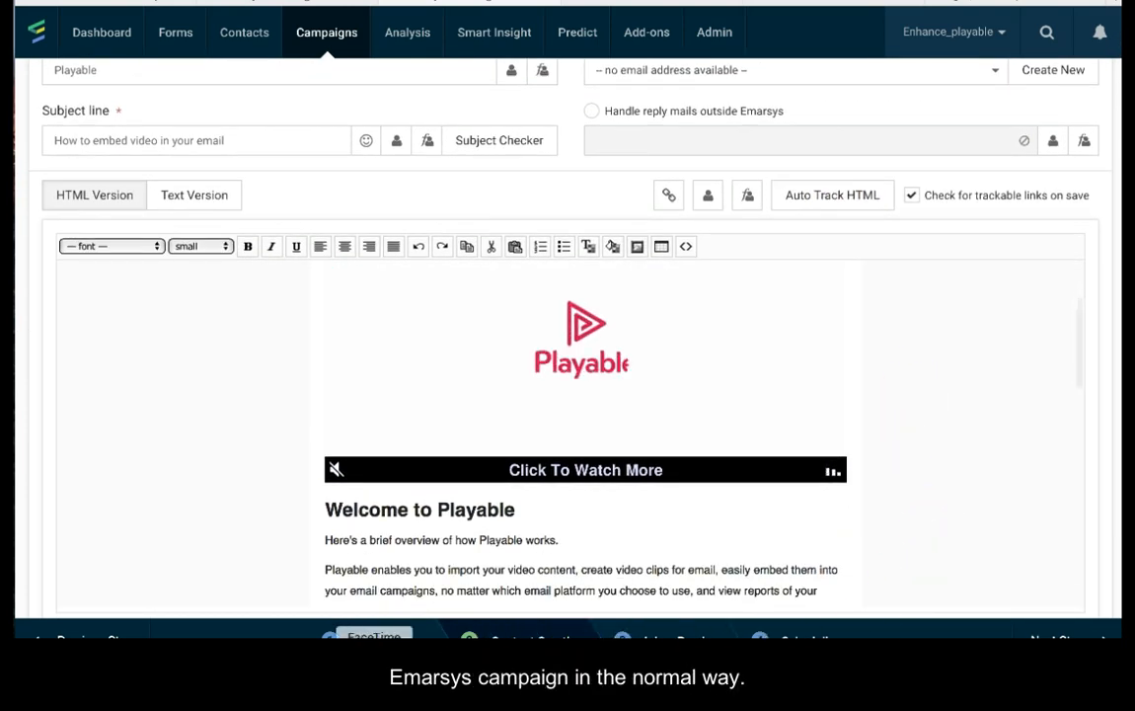